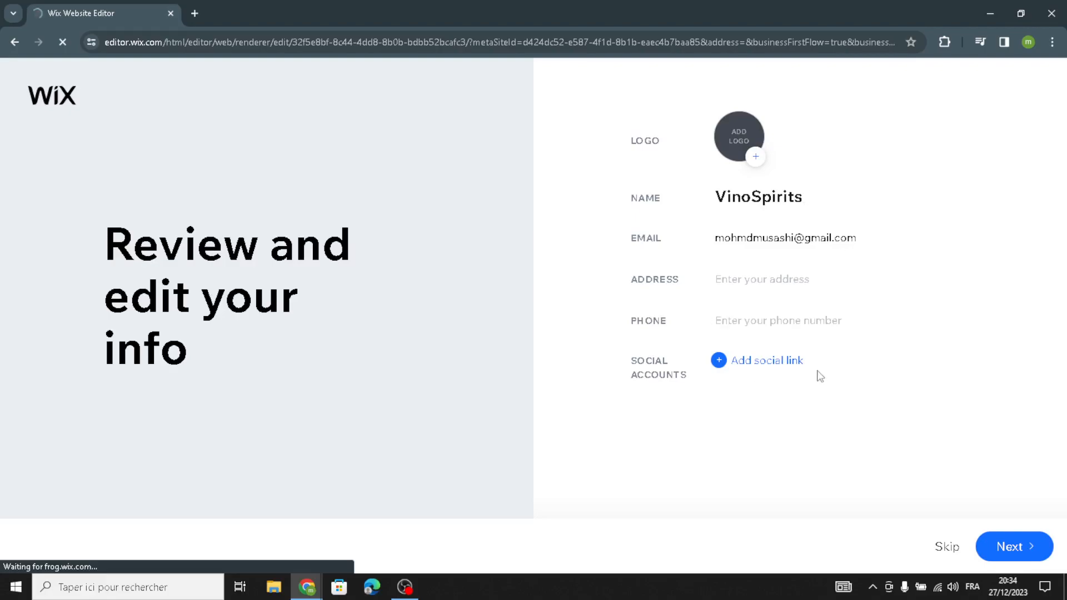
- Accept the business details and the Thread theme in the site setup wizard
click(988, 547)
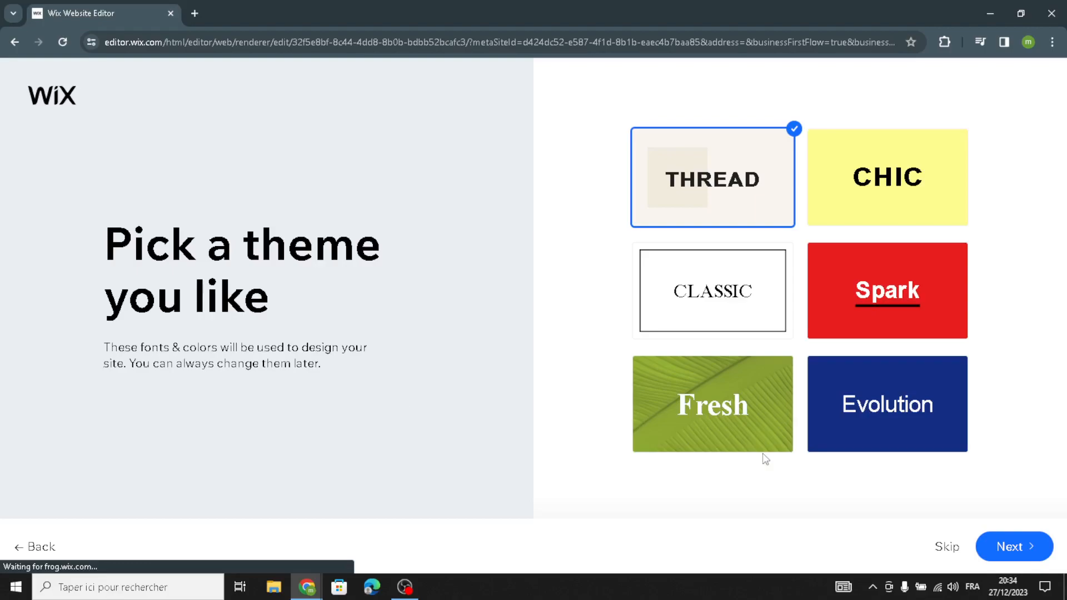
click(1004, 547)
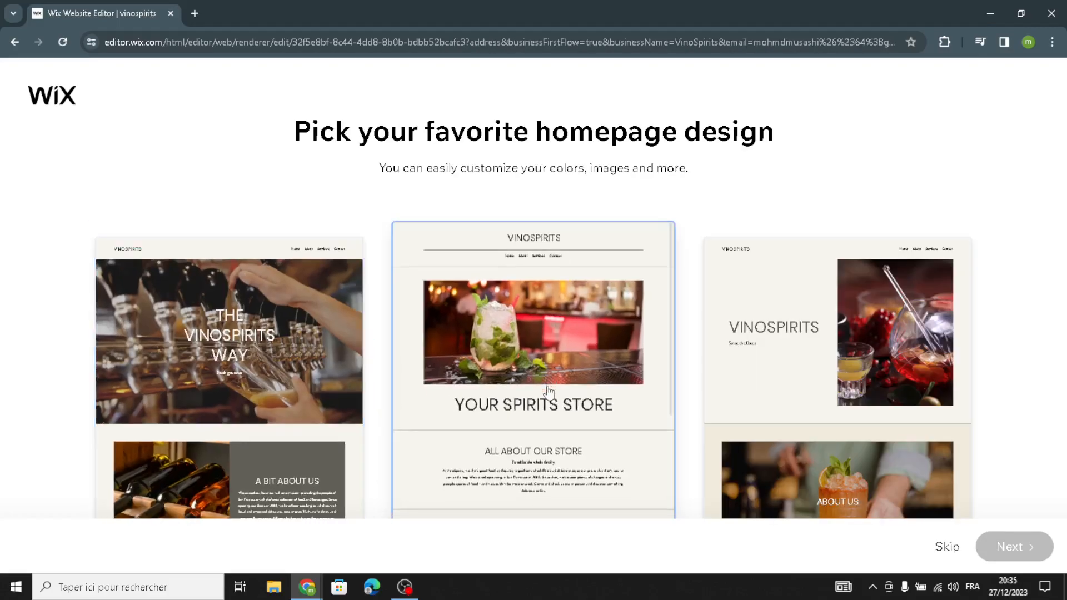
- Choose the 'Your Spirits Store' homepage design and continue
click(548, 393)
click(1032, 556)
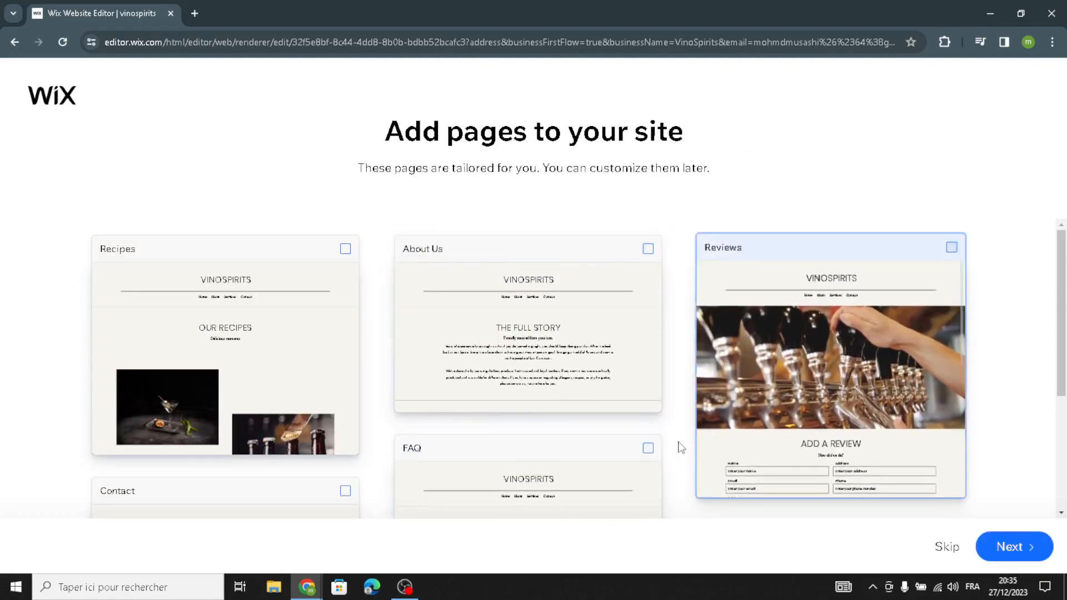
- Continue without adding extra pages and open the site in the editor
click(1013, 548)
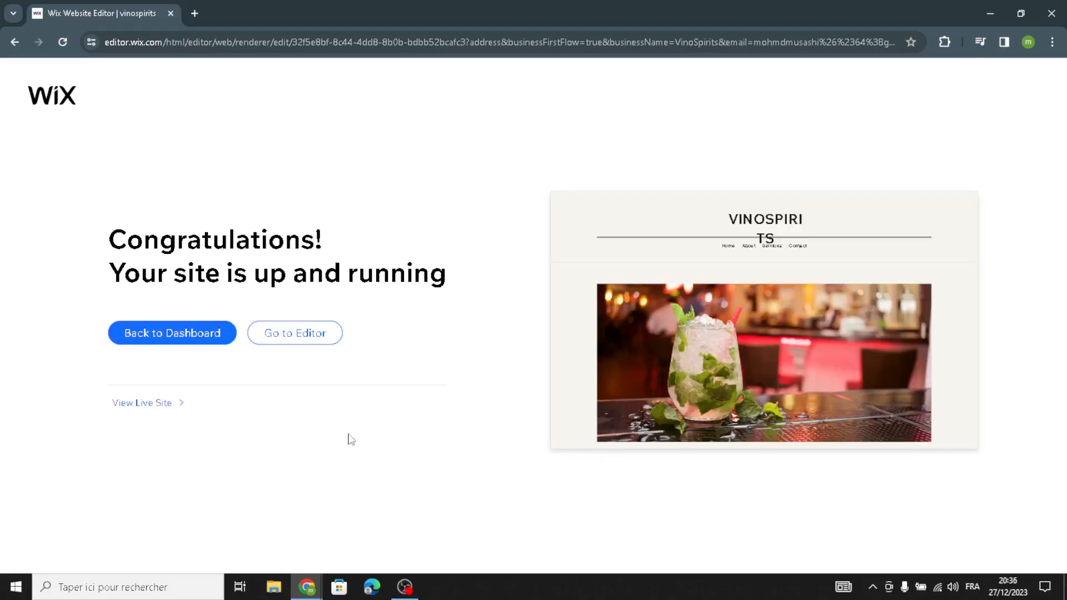
click(297, 334)
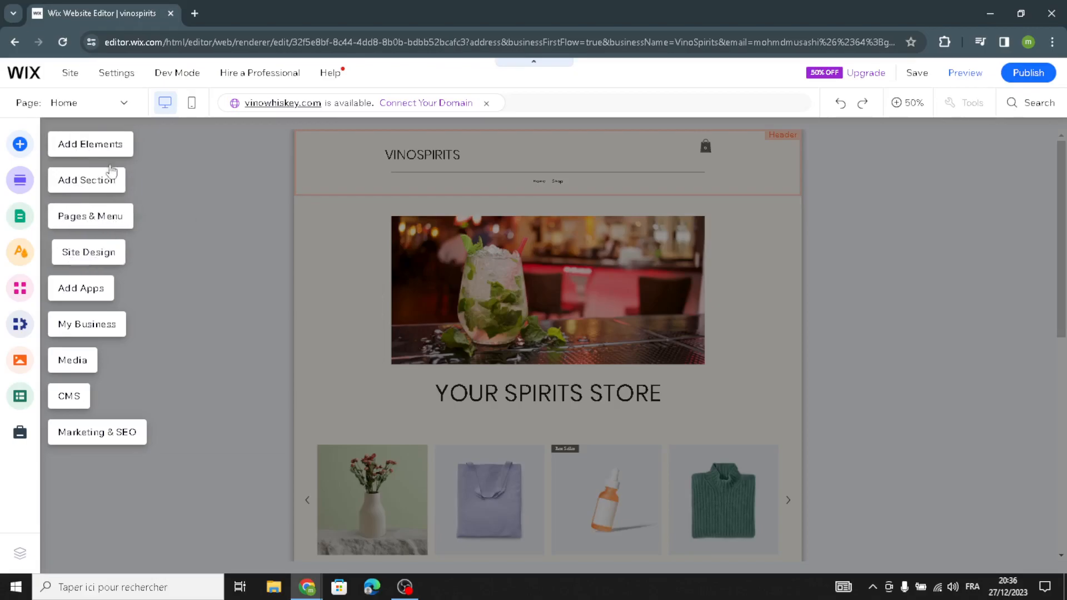
- Browse the Add Elements categories for text, images, buttons and decorative shapes and lines
click(100, 146)
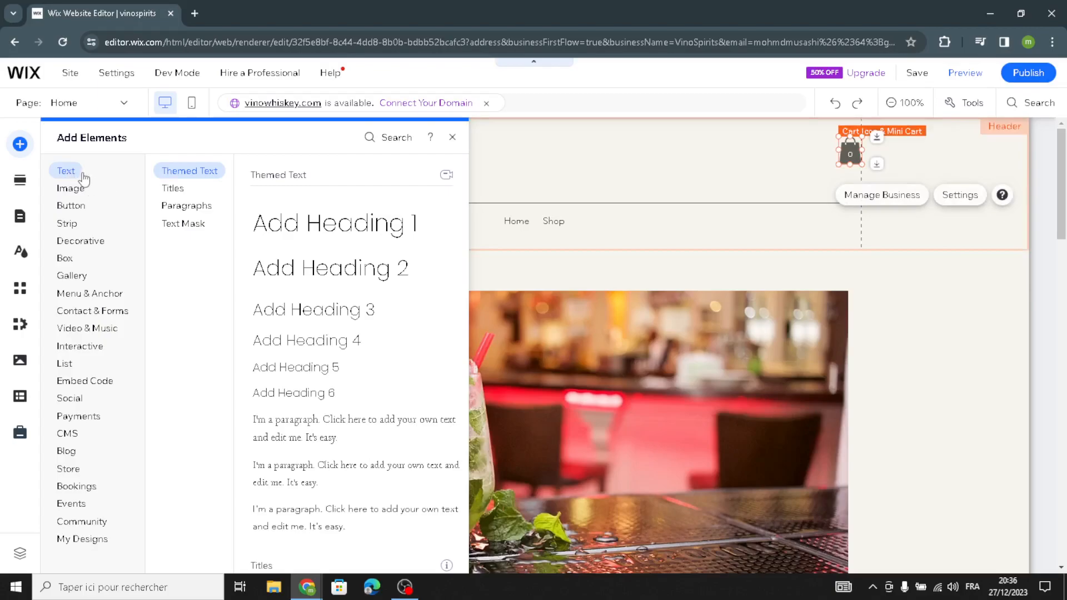
click(169, 188)
click(174, 208)
click(192, 227)
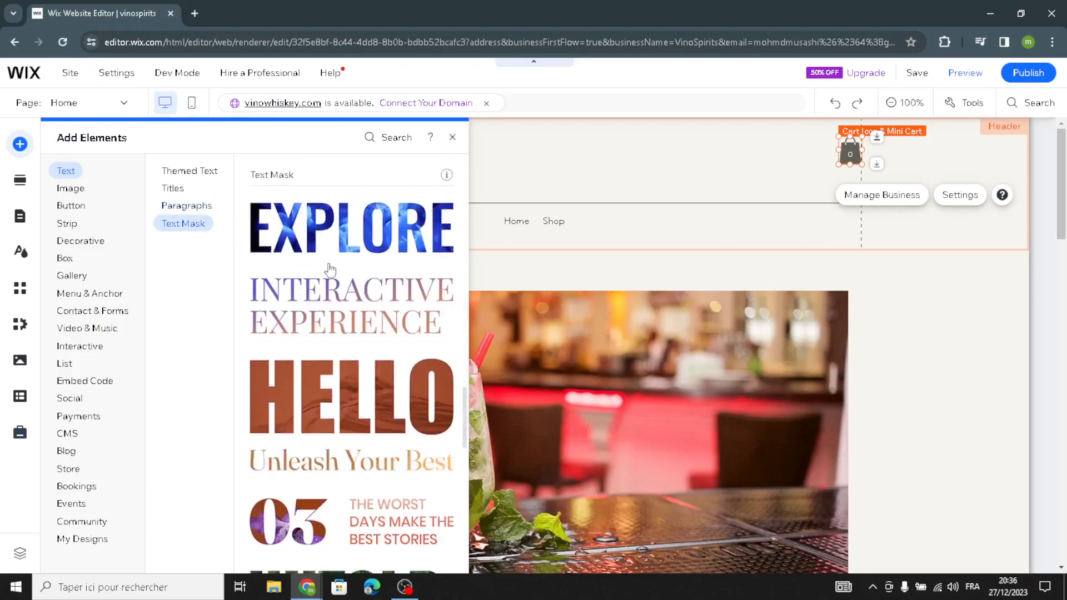
click(71, 188)
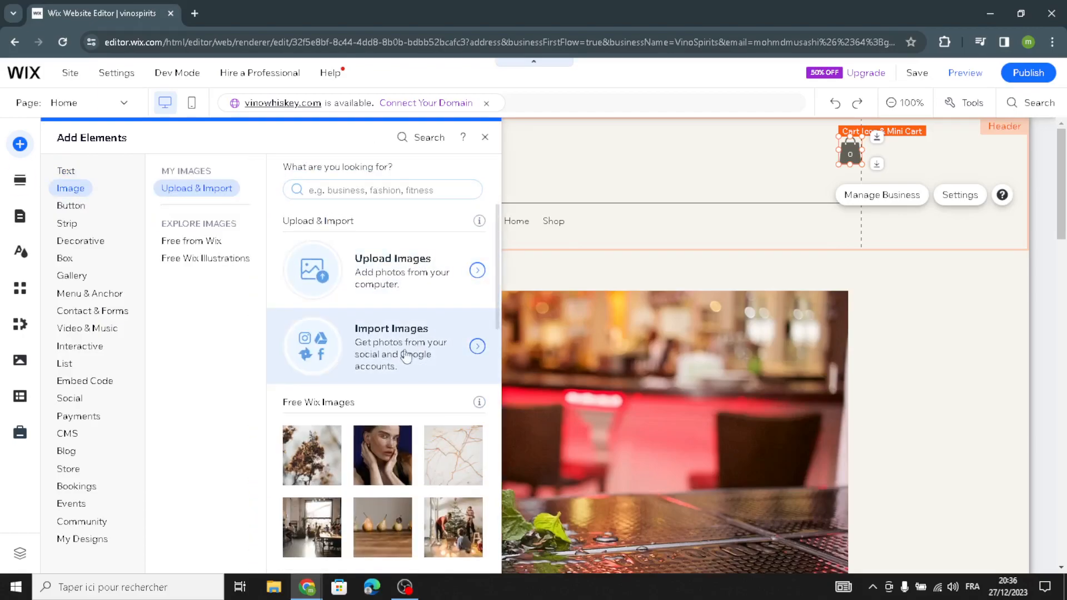
click(193, 242)
click(208, 261)
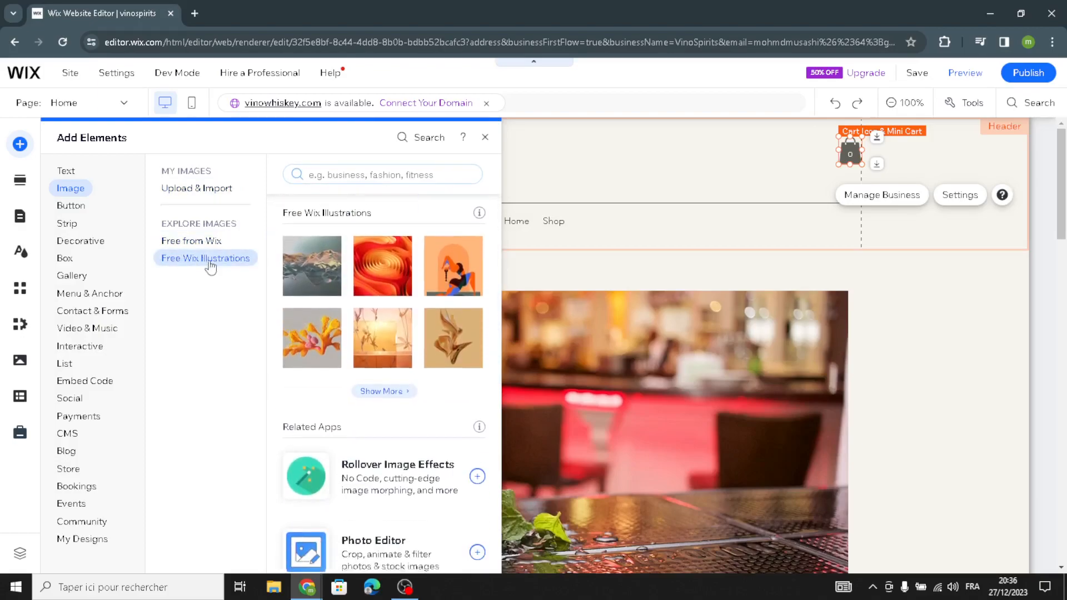
click(80, 209)
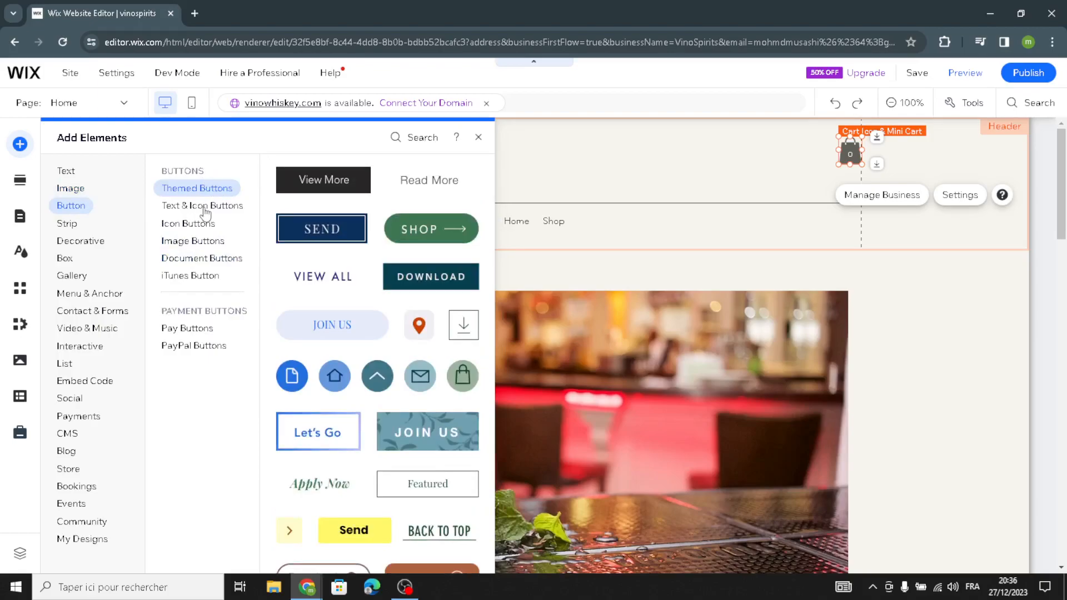
click(189, 223)
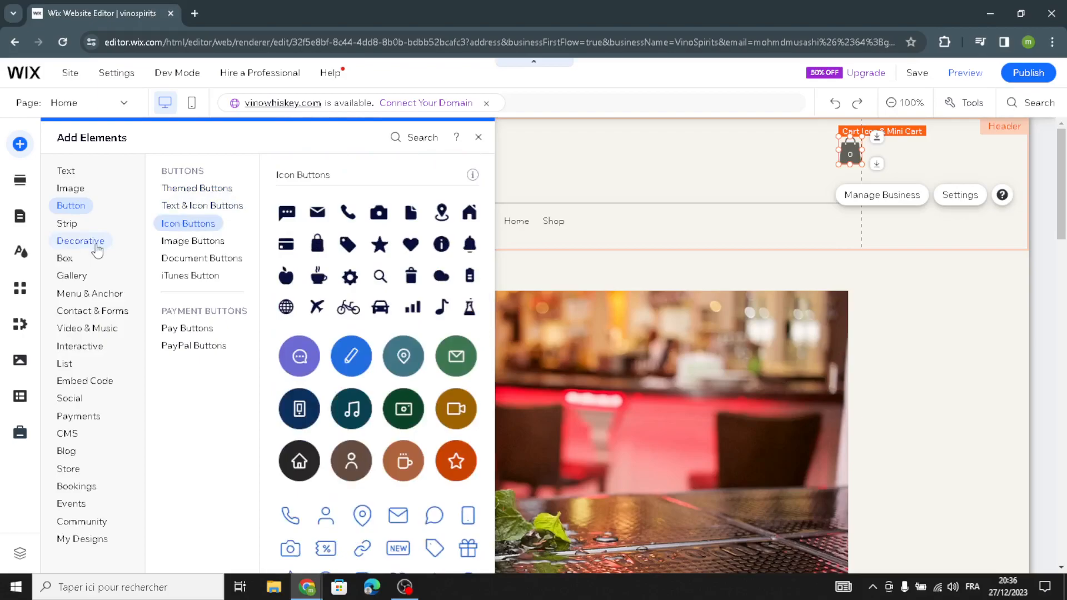
click(84, 245)
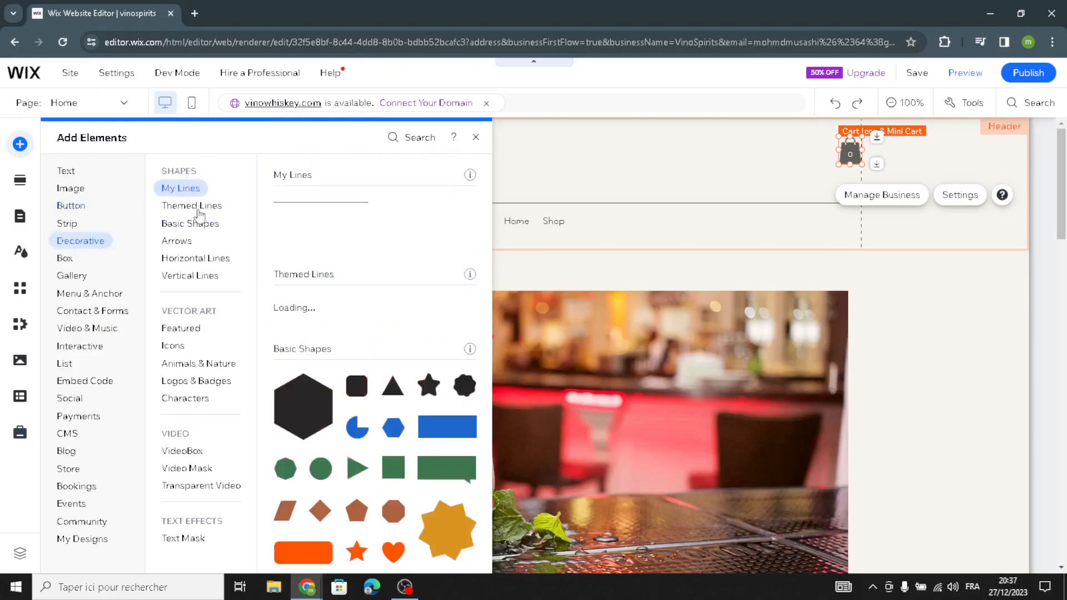
click(192, 206)
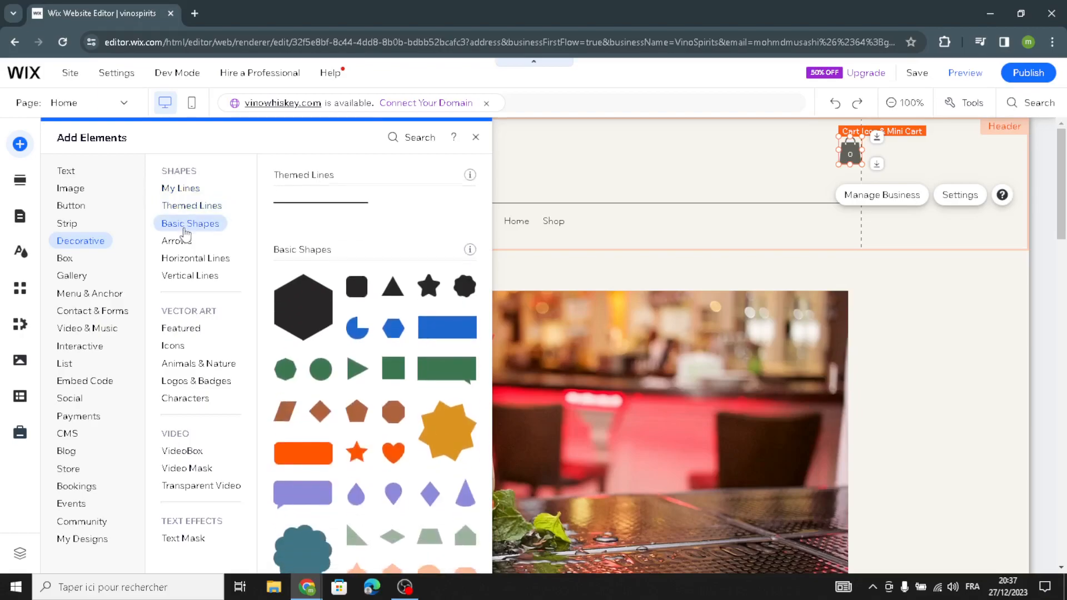
click(186, 224)
click(178, 241)
click(191, 275)
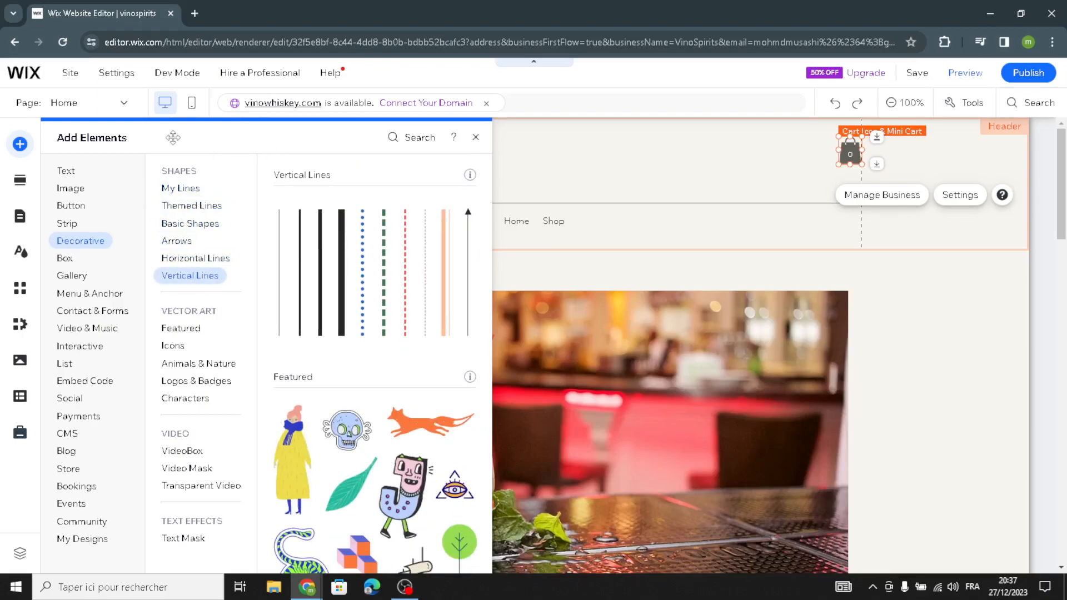
- Browse the Add Section categories and the Site Design options
click(28, 182)
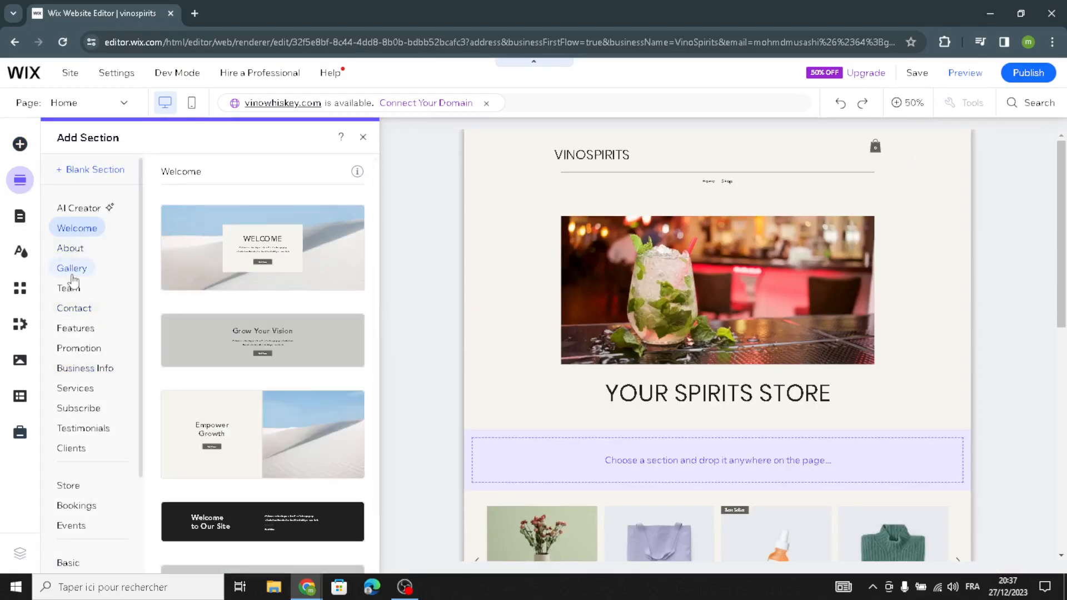
scroll(67, 290, down, 2)
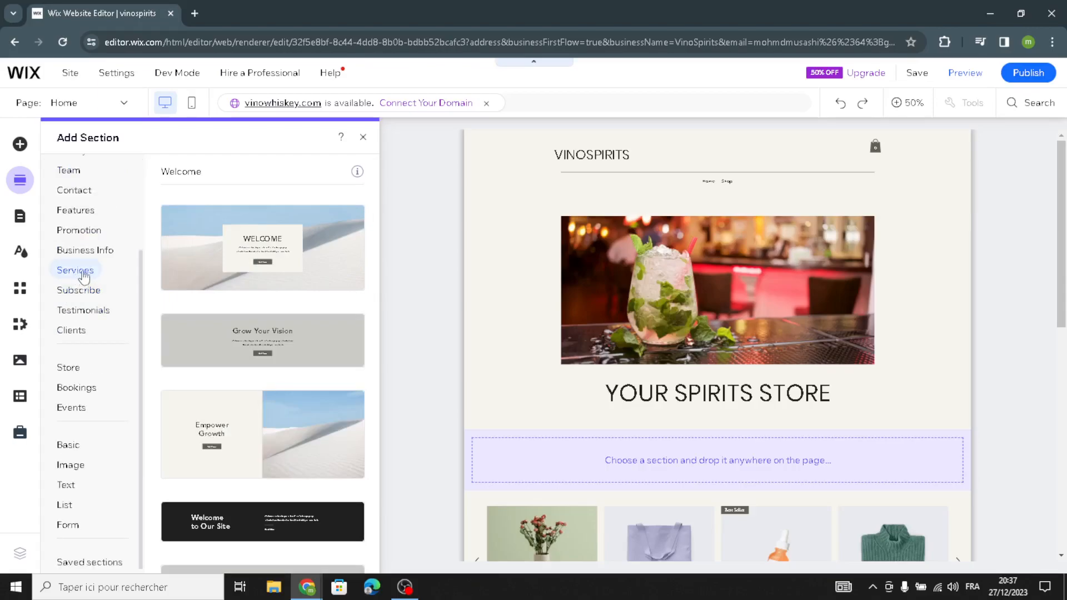
scroll(250, 439, down, 1)
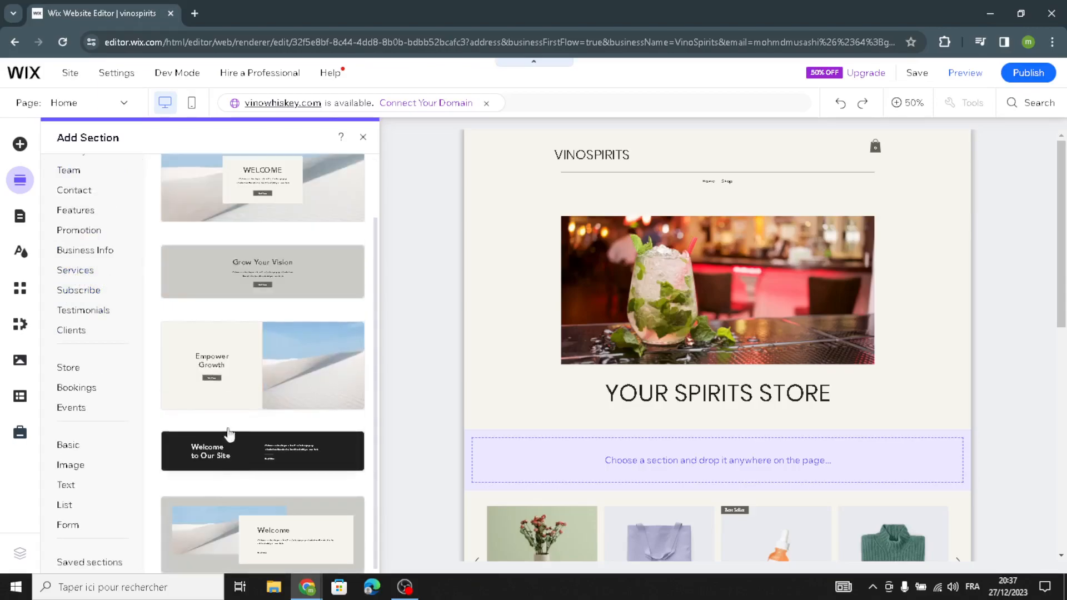
scroll(244, 411, up, 1)
scroll(265, 389, down, 1)
scroll(261, 389, up, 1)
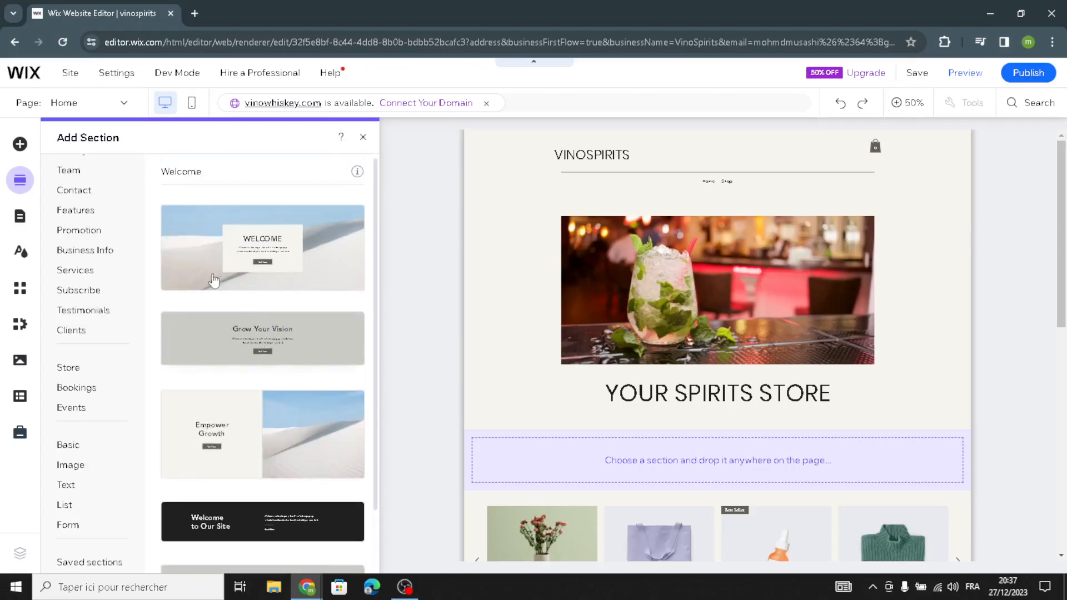
click(22, 254)
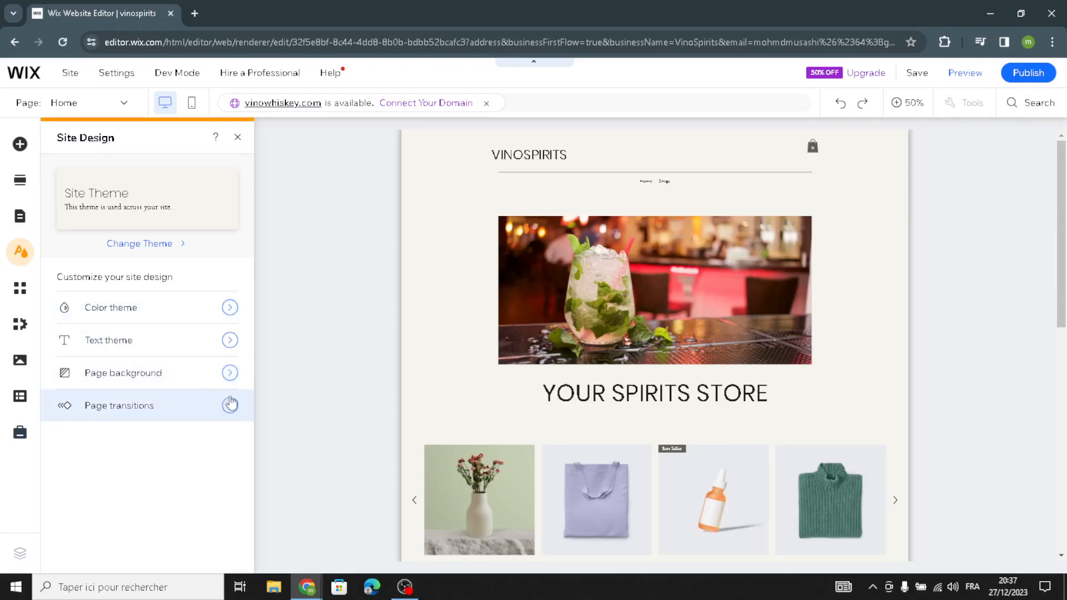
click(241, 144)
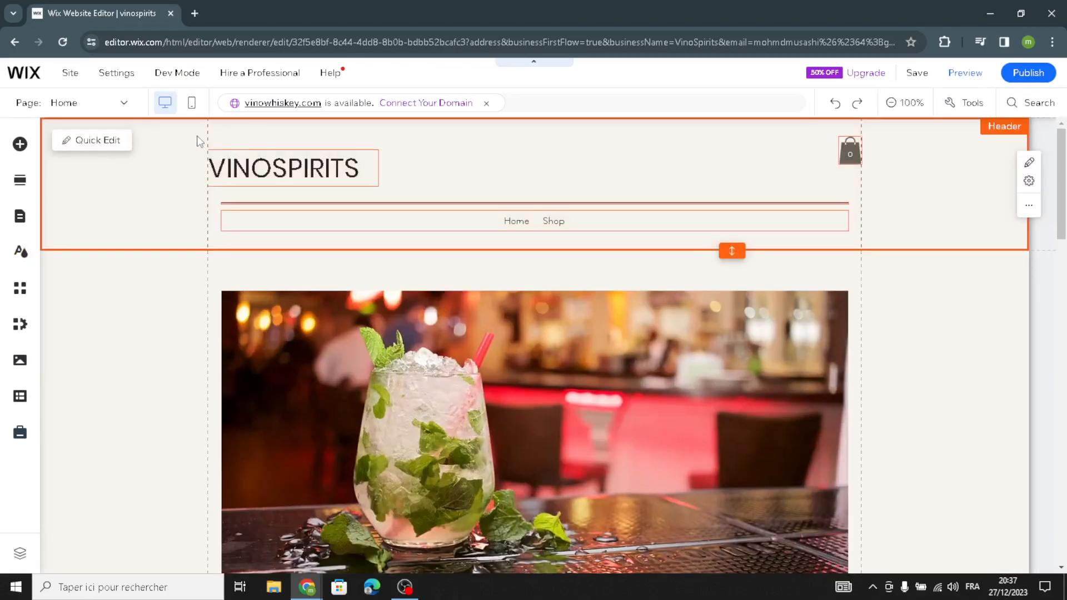
- Open Quick Edit for the header and the hero section to review their editable content
click(114, 143)
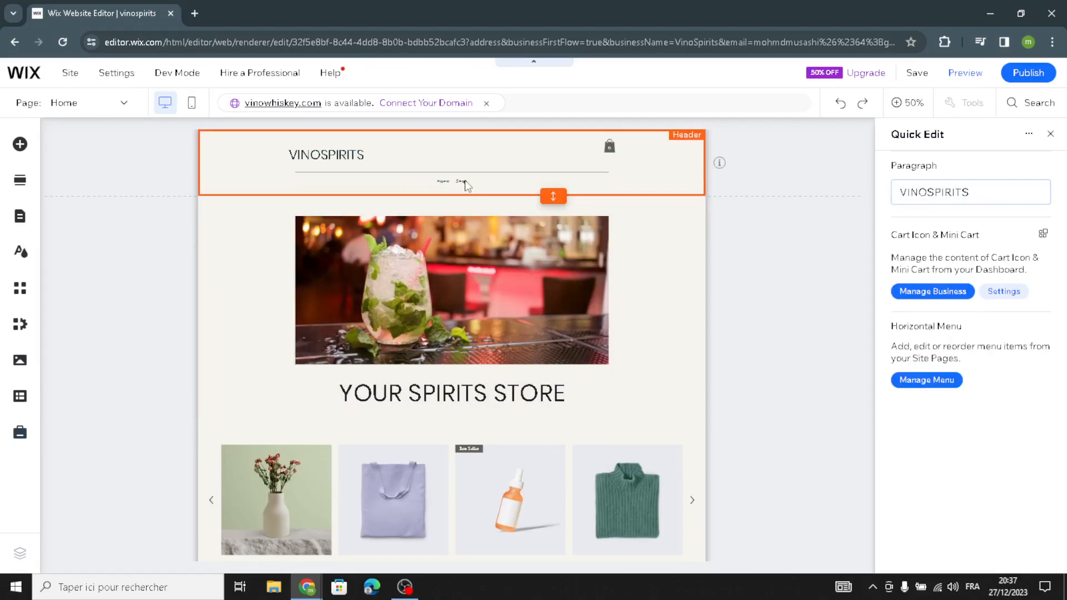
scroll(578, 322, down, 1)
click(622, 283)
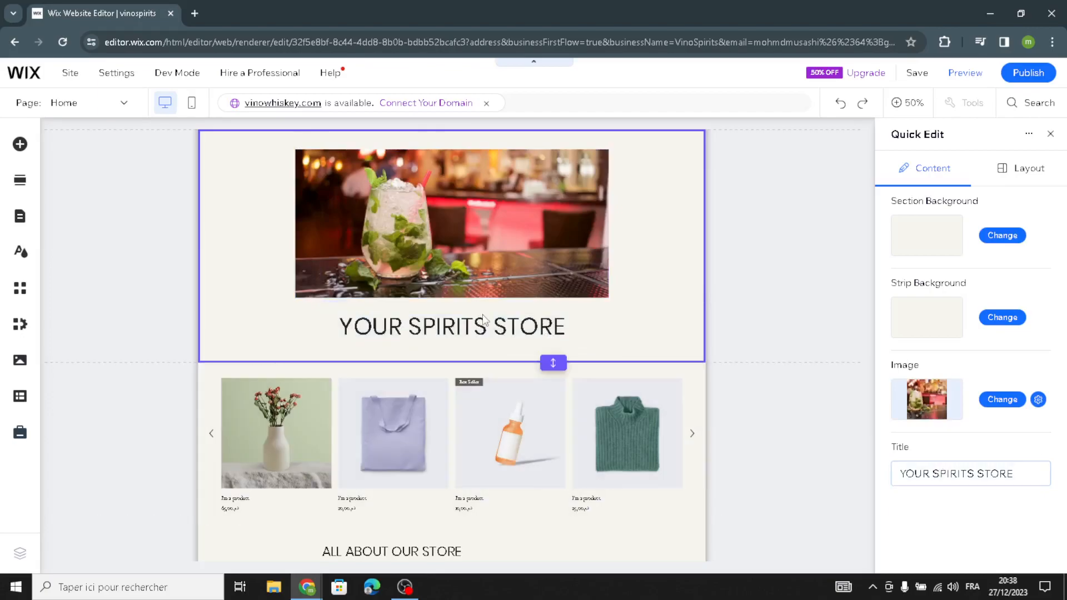
click(1050, 134)
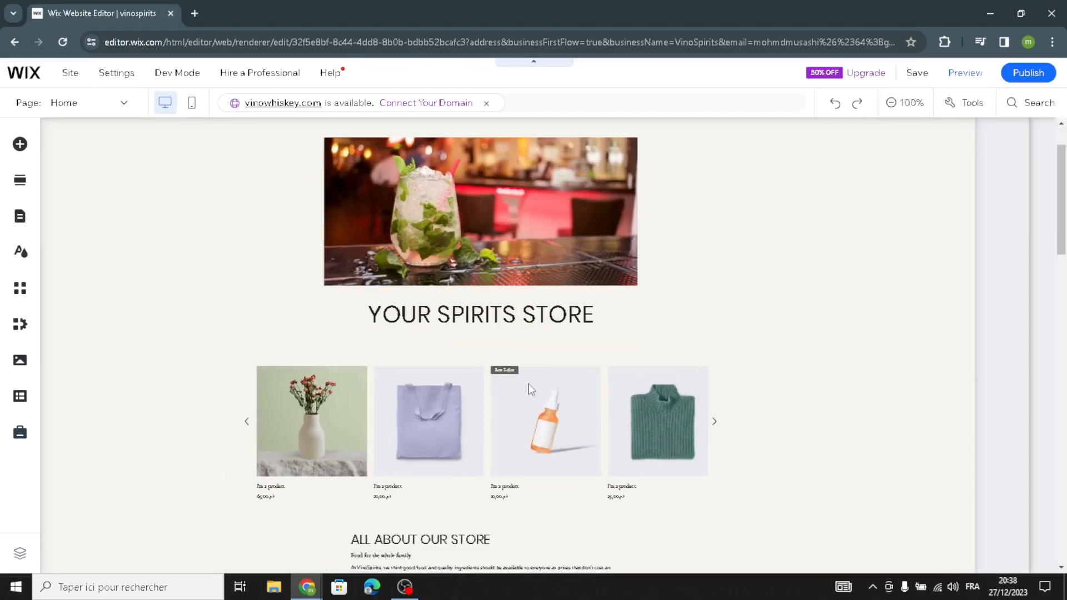
- Open the AI Text Creator for the 'YOUR SPIRITS STORE' title and close it without generating text
click(526, 523)
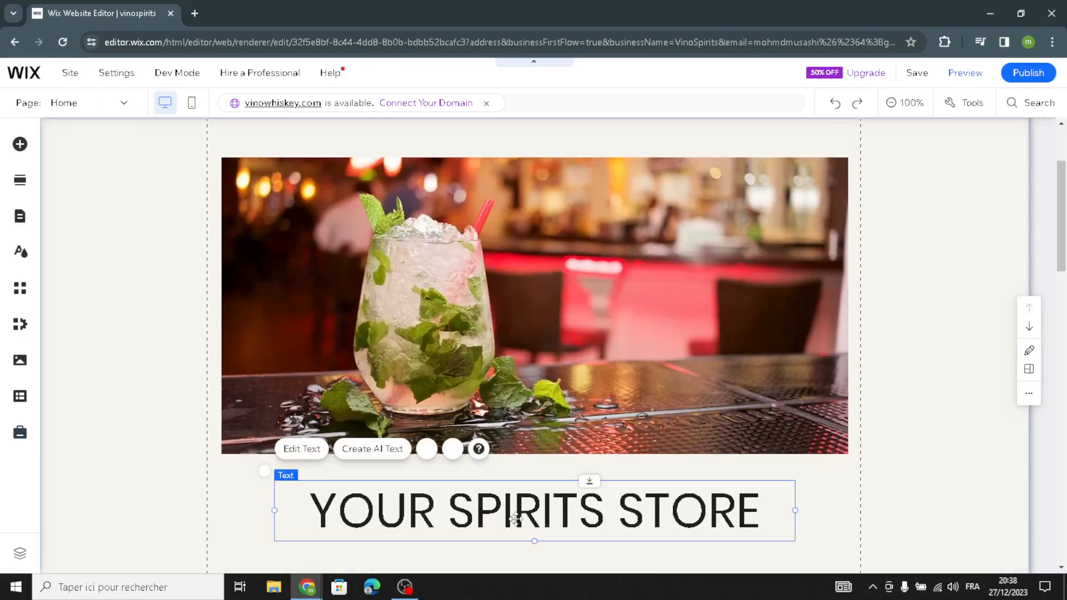
click(370, 451)
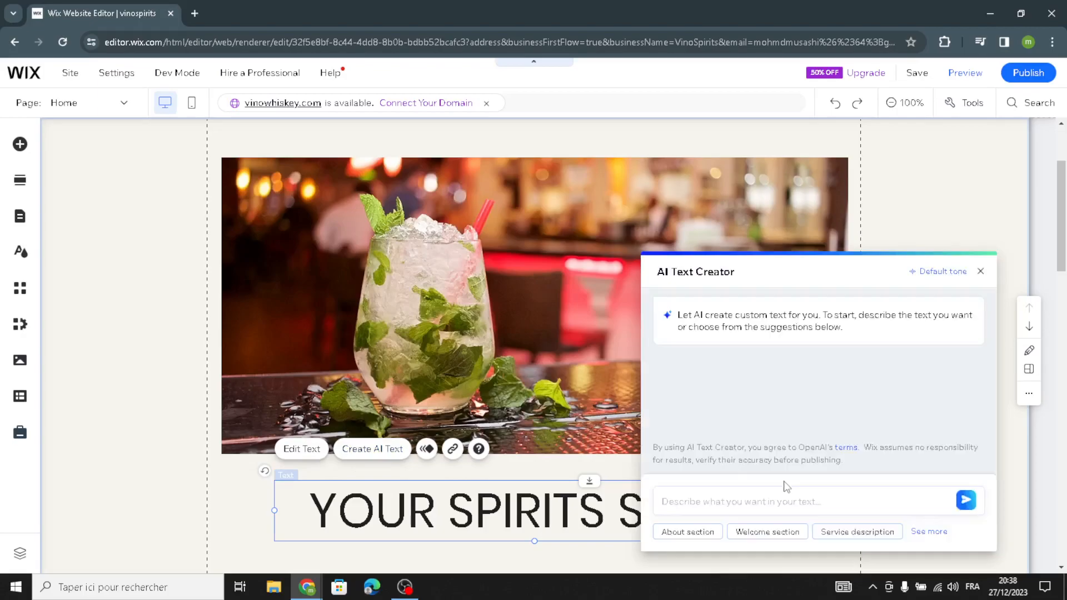
click(712, 506)
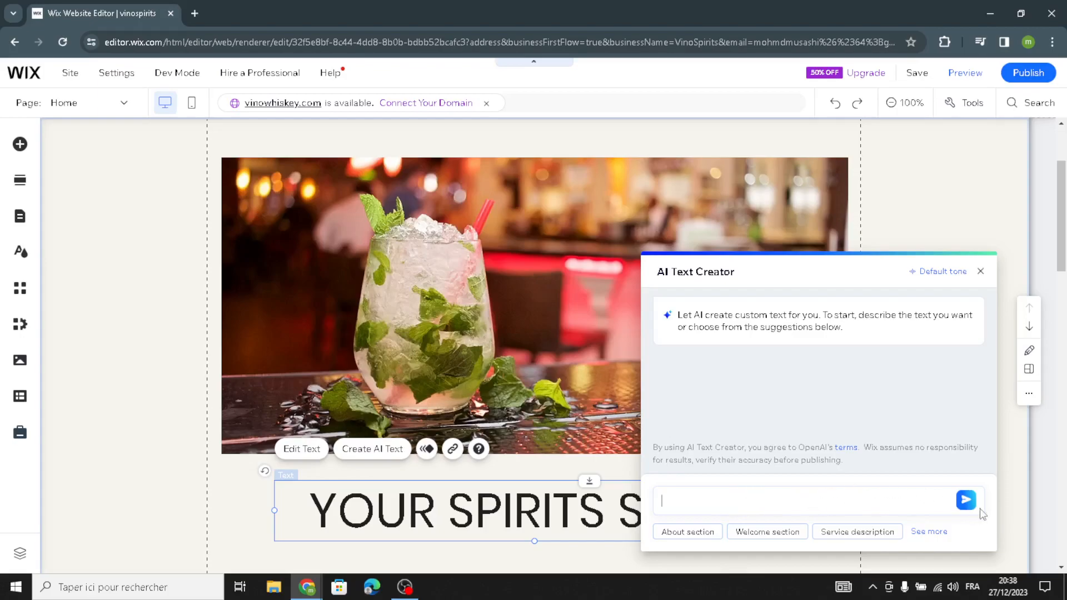
click(980, 272)
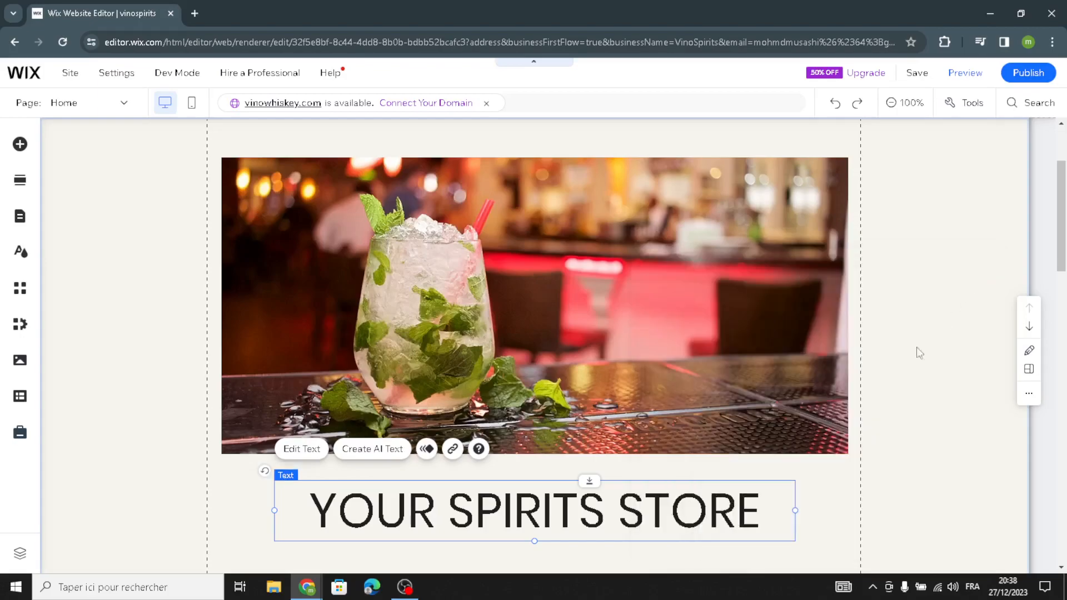
- Change the hero strip's background to the grey theme colour #8C8B87
scroll(180, 389, down, 5)
scroll(179, 391, up, 5)
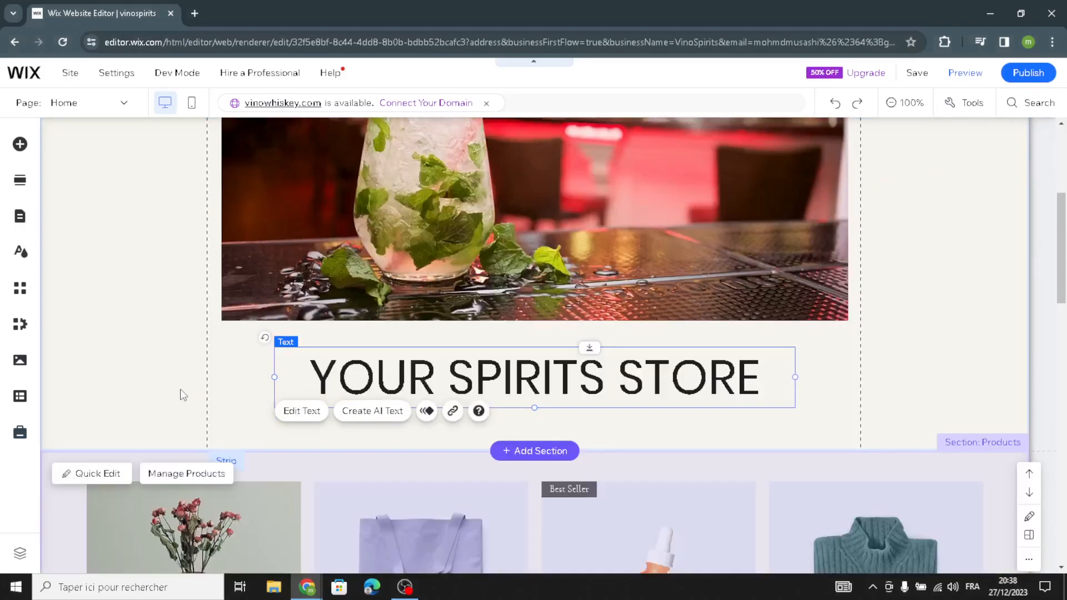
click(146, 312)
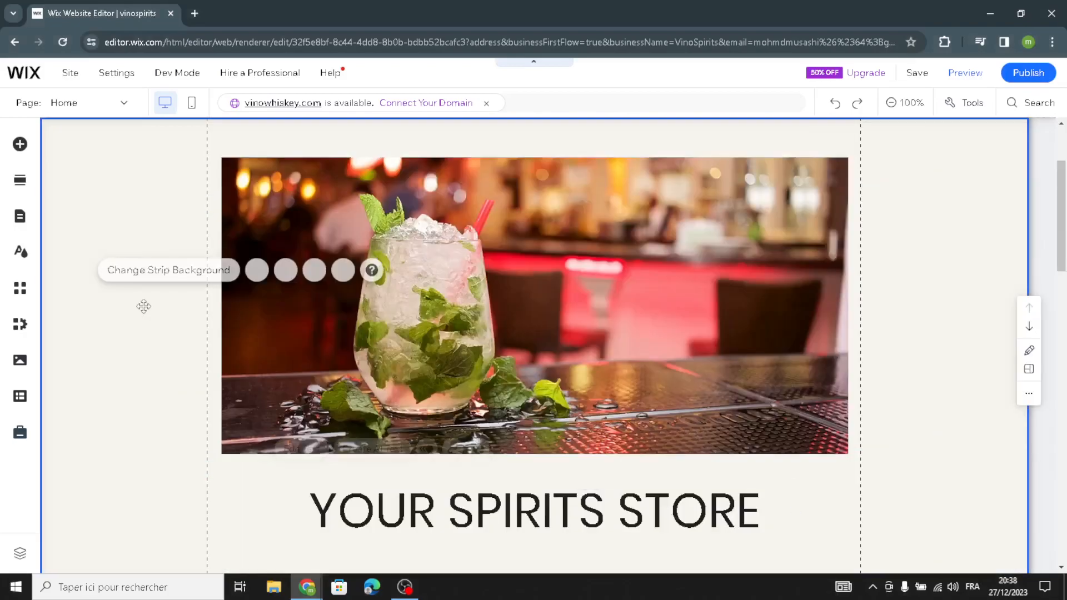
click(174, 270)
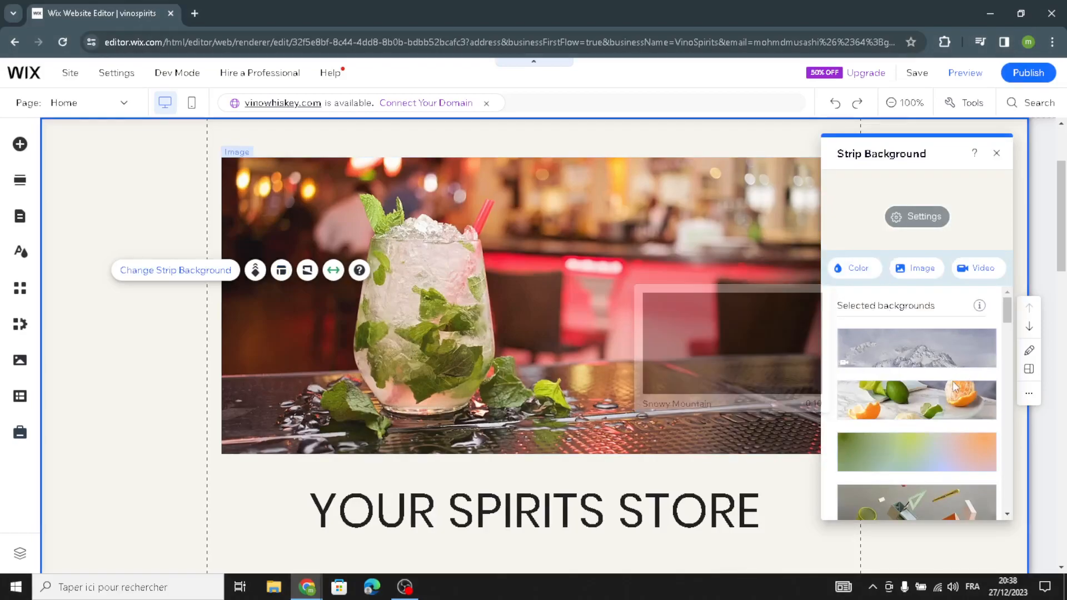
click(871, 274)
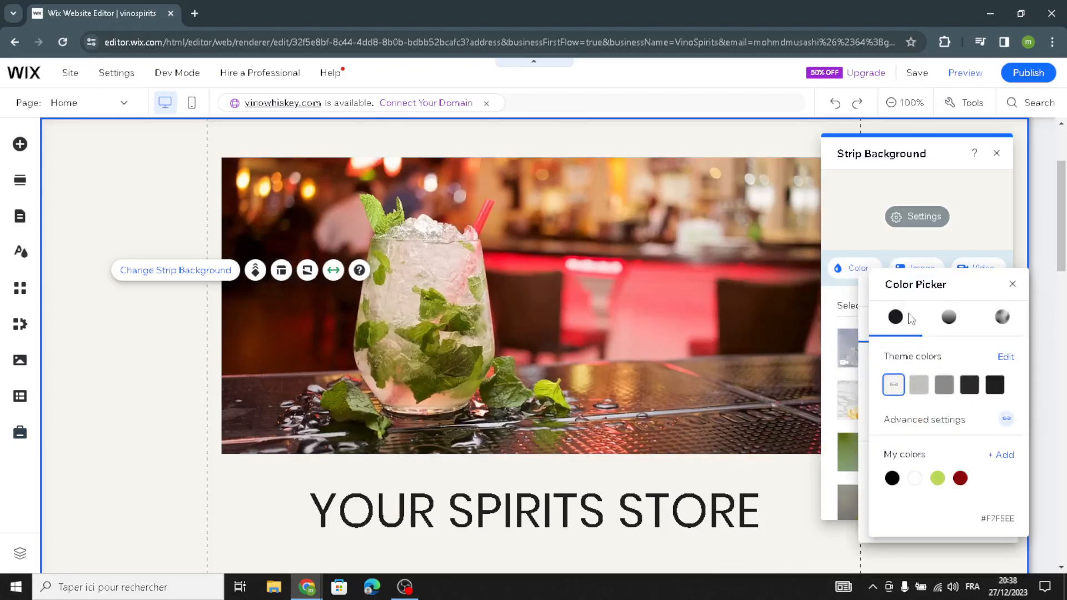
click(918, 385)
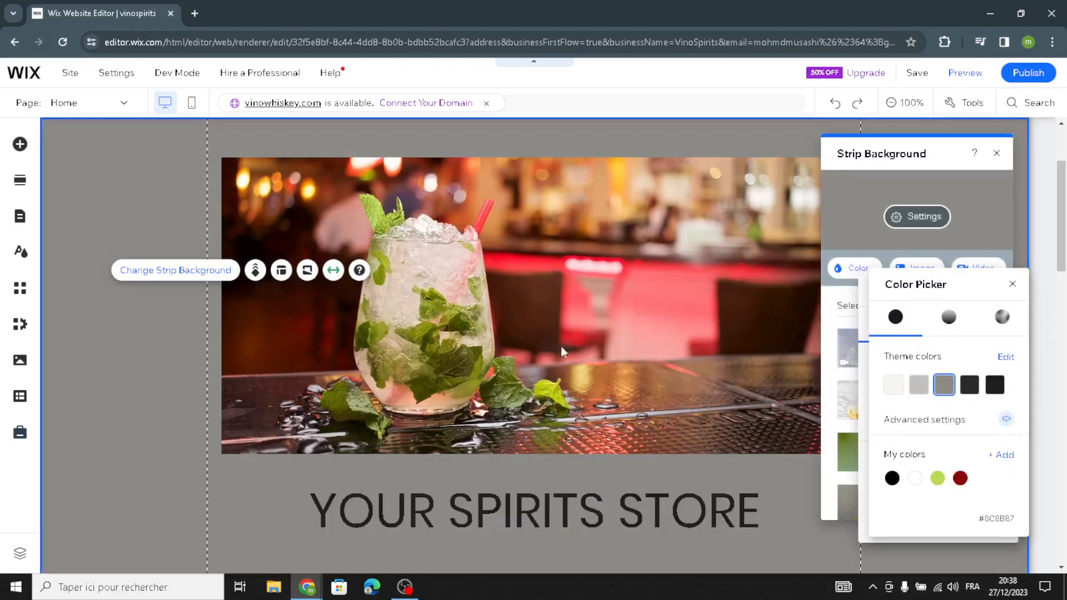
click(147, 383)
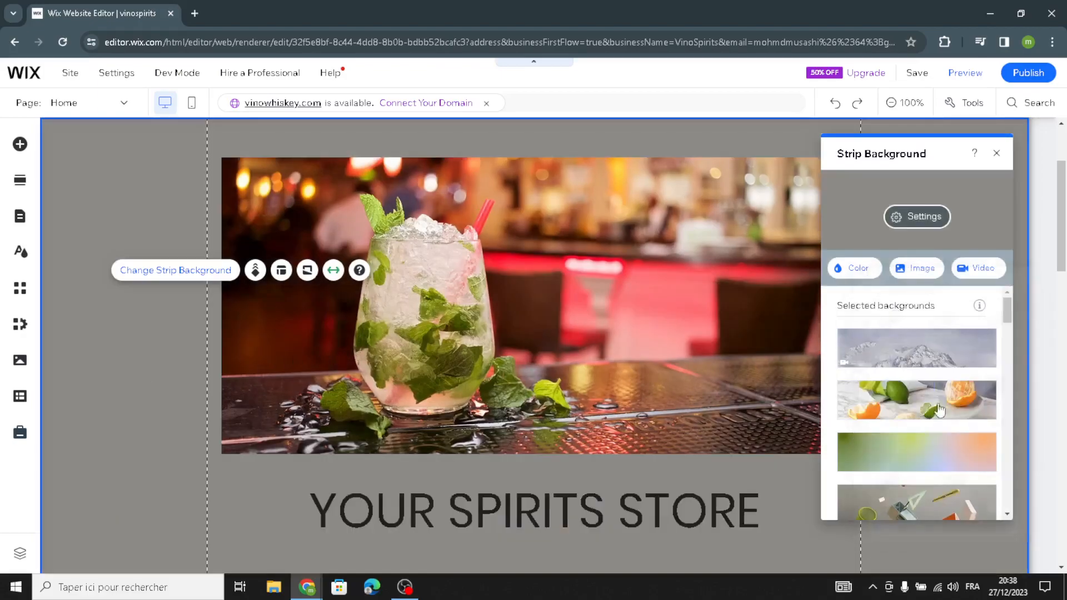
click(997, 153)
scroll(318, 435, down, 3)
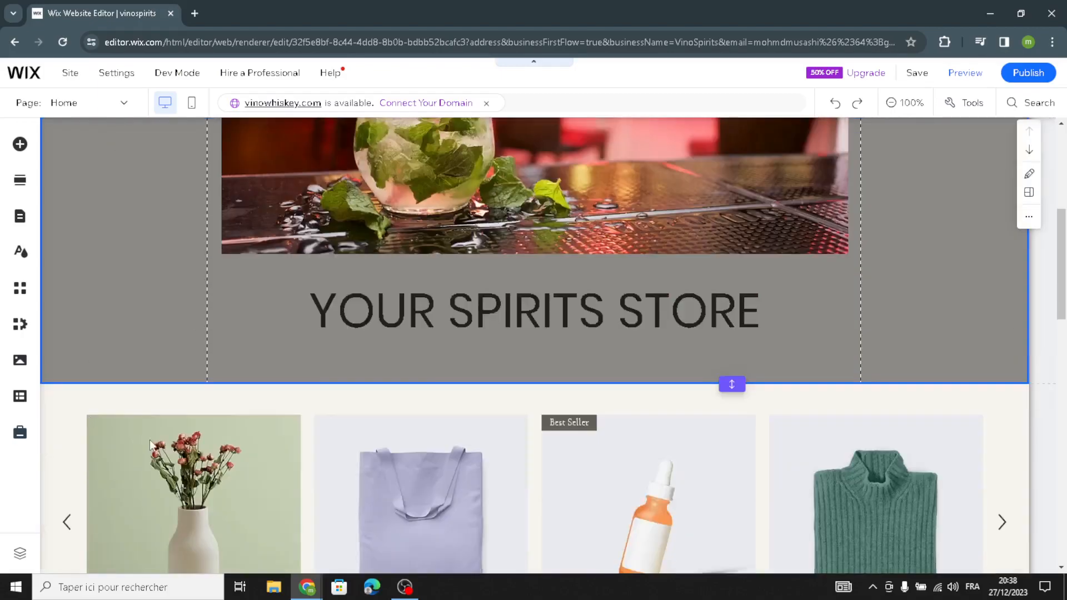
scroll(318, 434, down, 4)
scroll(693, 295, up, 2)
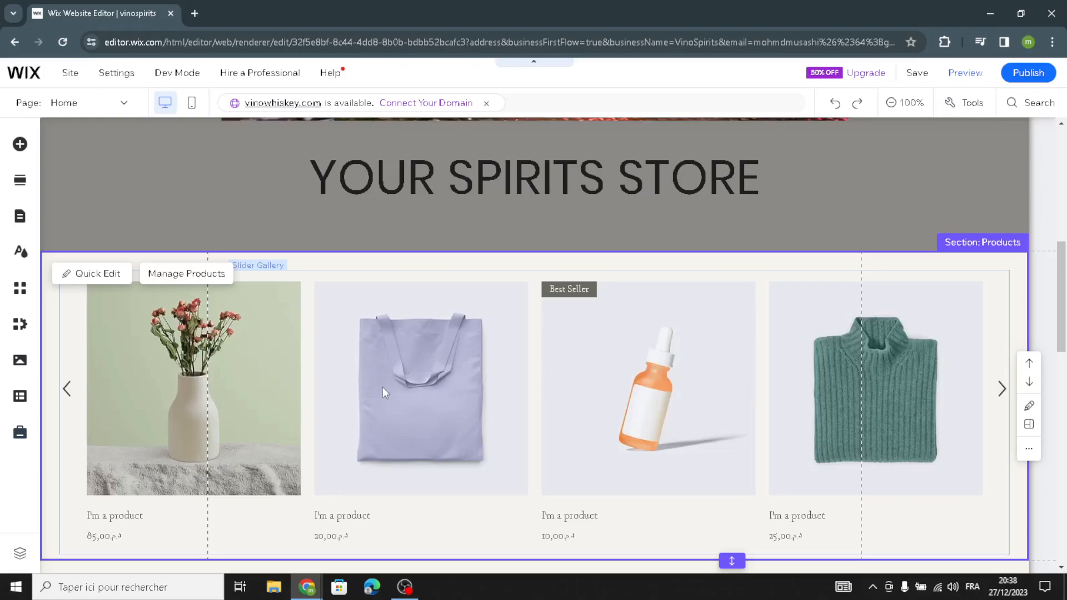
- Open the store's product manager and start a new physical product, reviewing its name, description and price fields
click(213, 281)
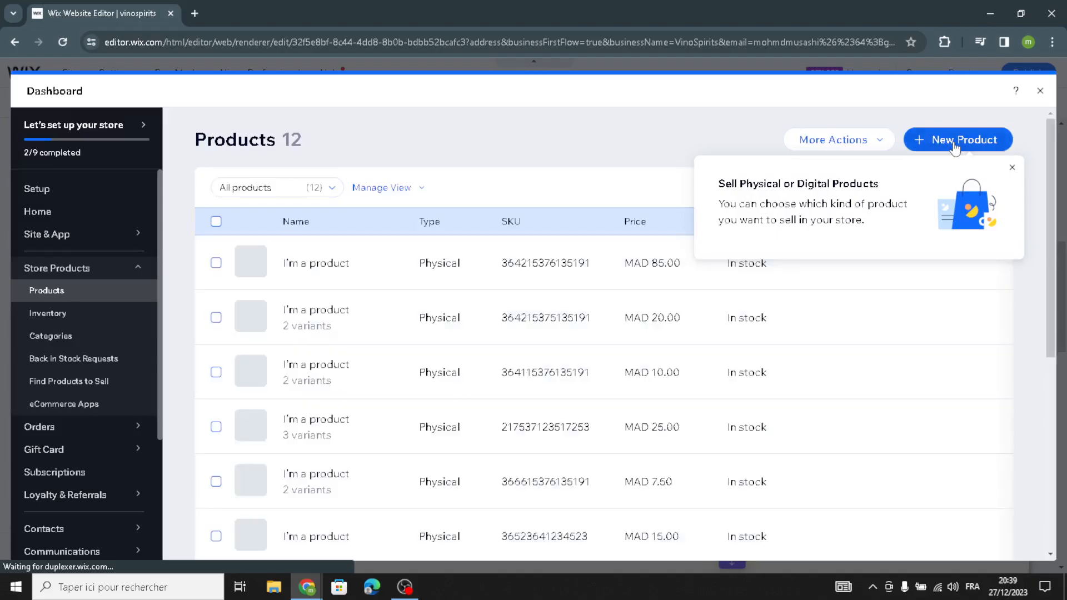
click(955, 144)
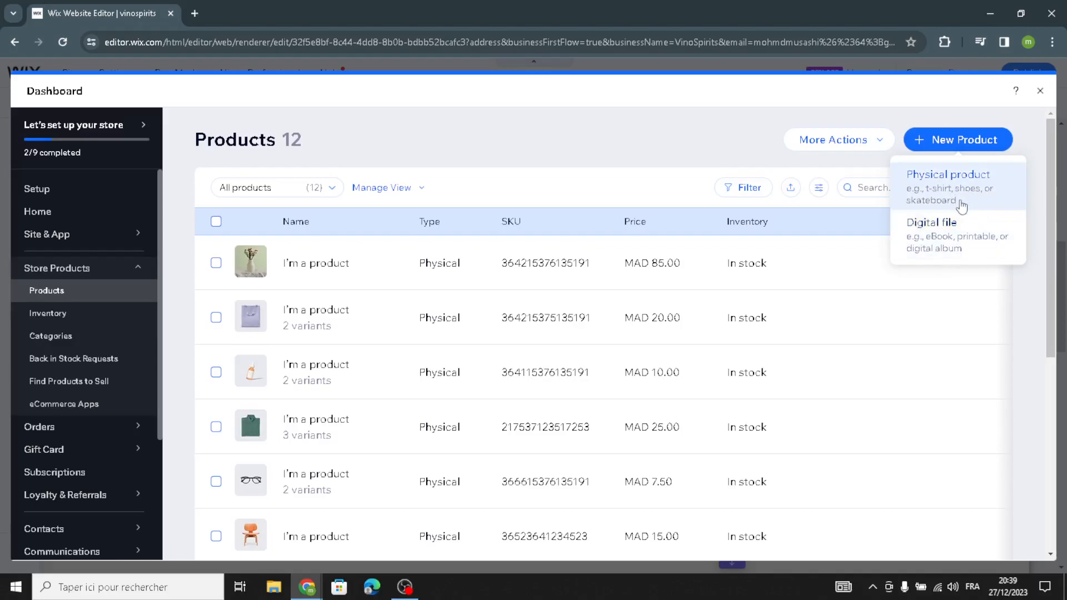
click(963, 203)
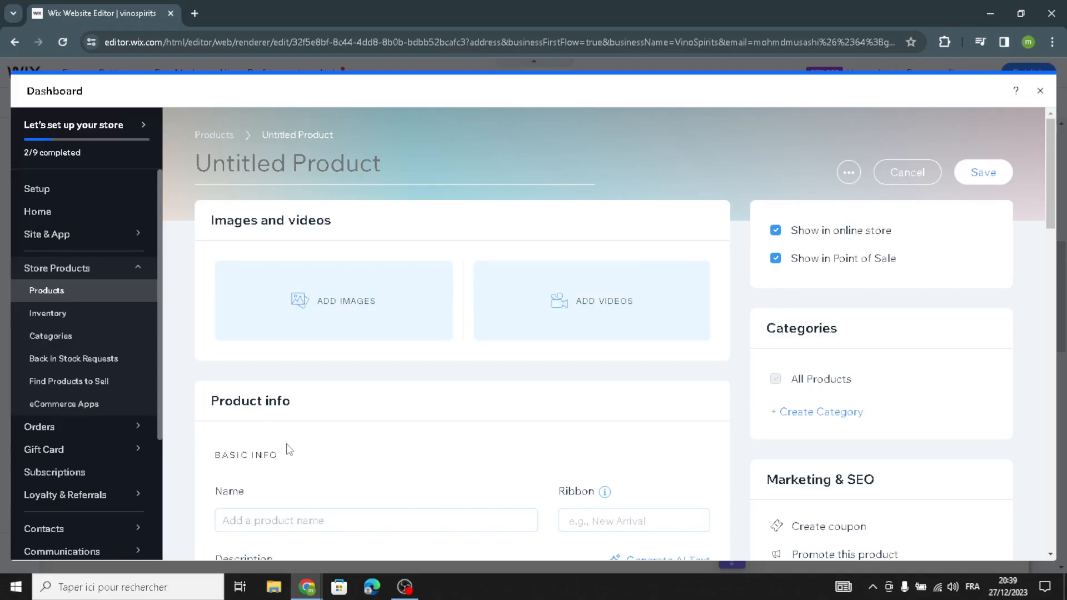
scroll(264, 399, down, 1)
scroll(264, 400, down, 1)
click(273, 381)
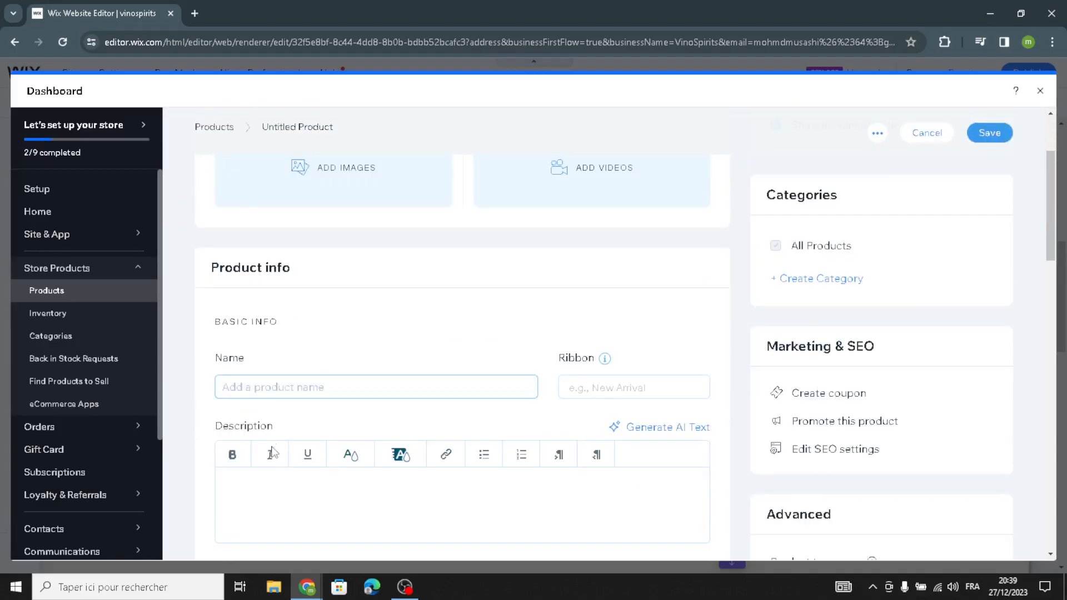
scroll(271, 445, down, 2)
click(301, 357)
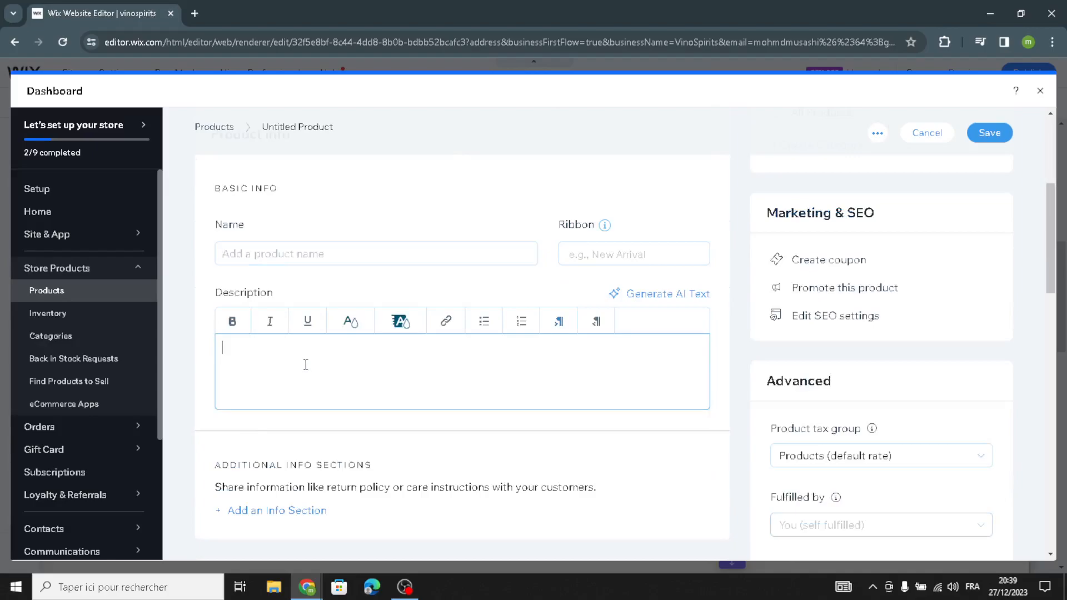
scroll(492, 464, down, 5)
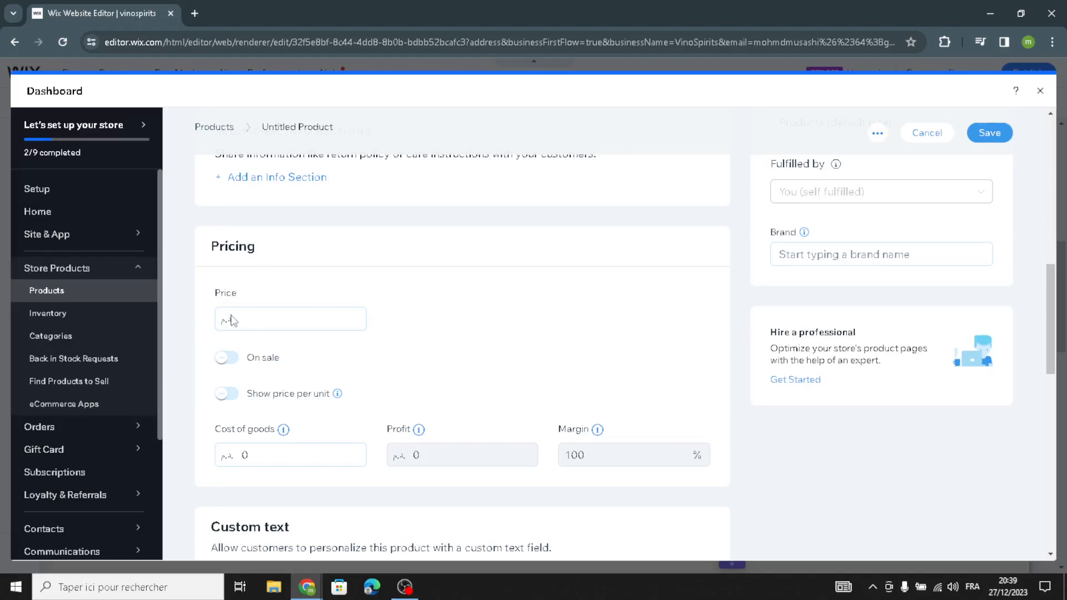
click(254, 325)
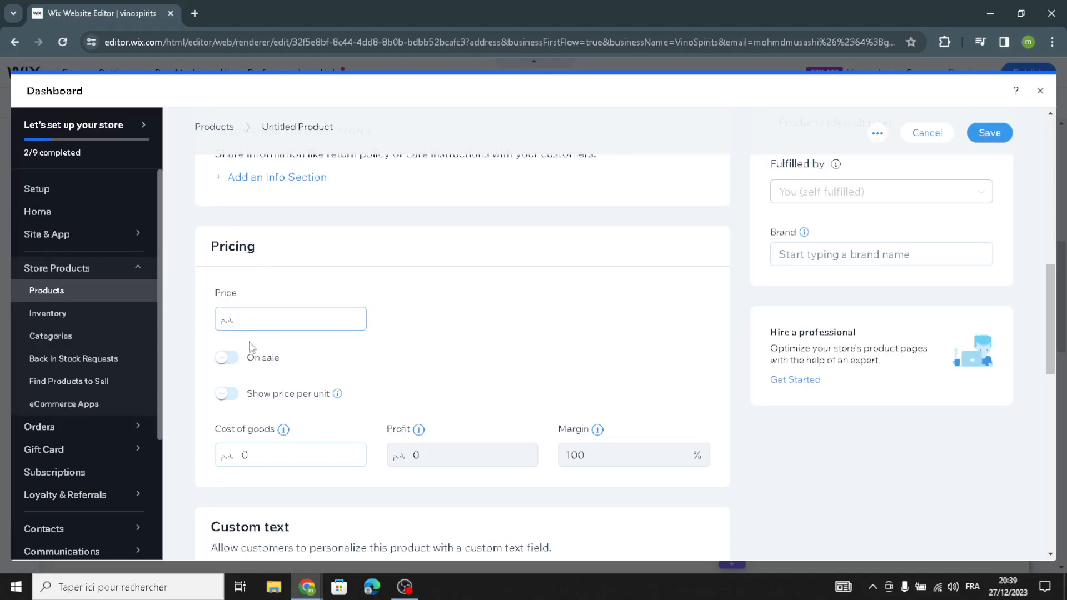
- Toggle the new product's On sale and Track inventory options, then close the product dashboard without saving
click(228, 359)
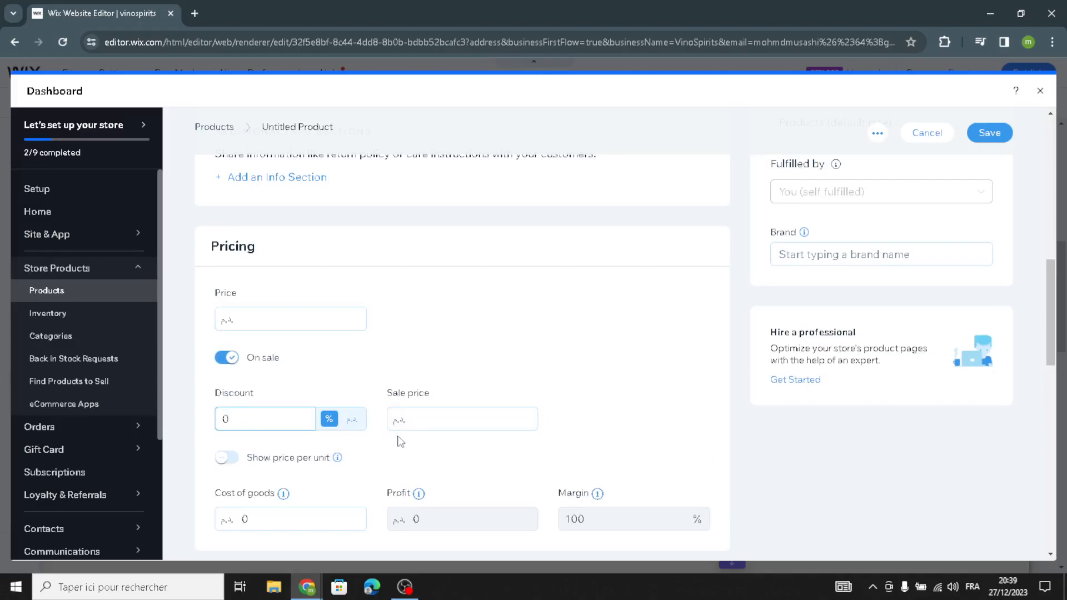
scroll(389, 439, down, 8)
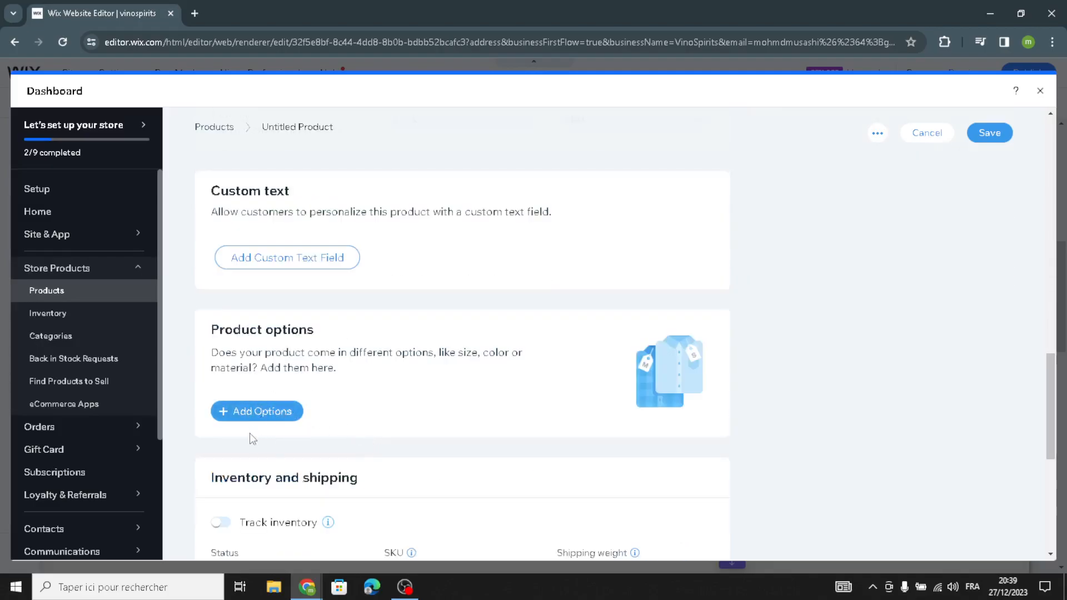
scroll(253, 439, down, 2)
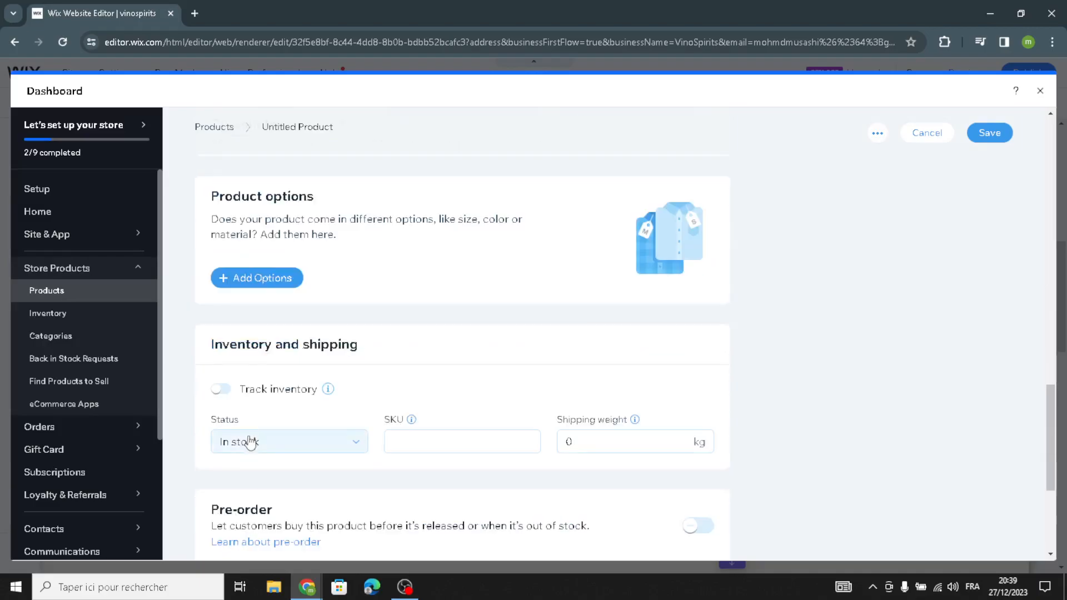
scroll(250, 442, down, 2)
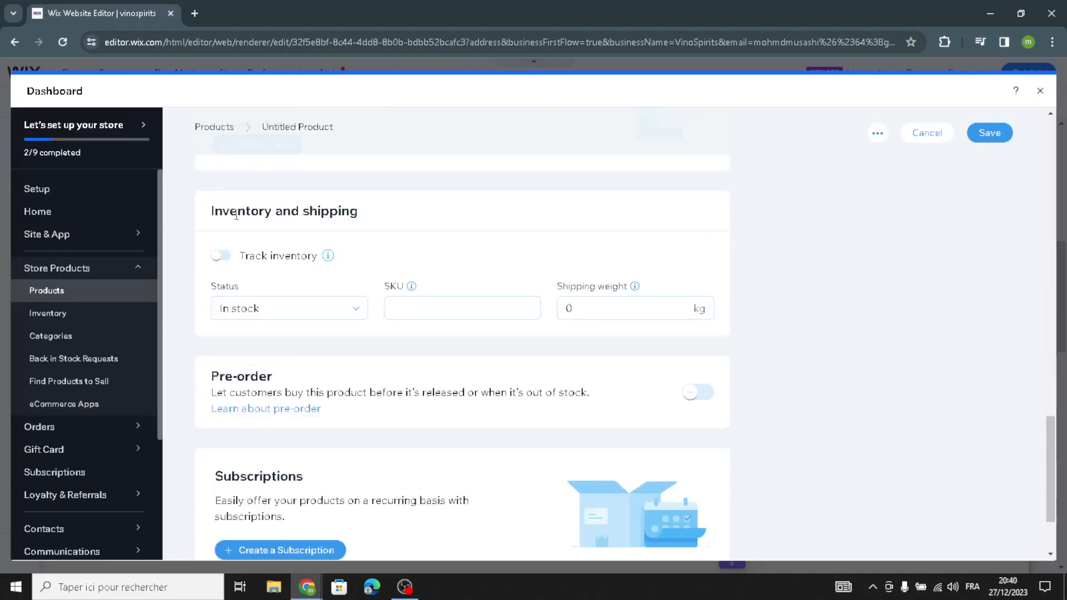
click(221, 255)
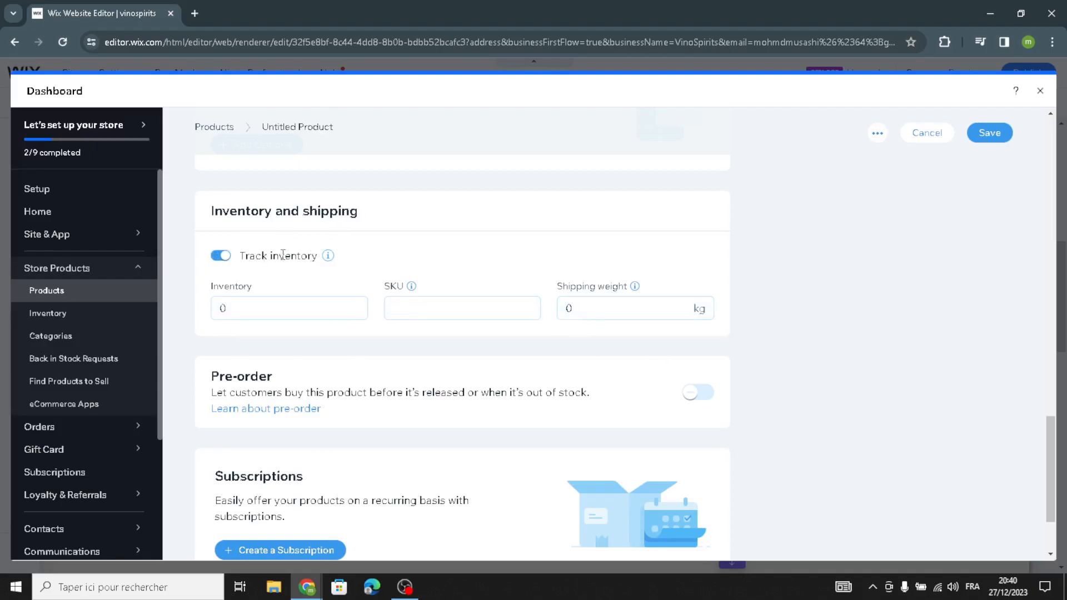
click(221, 257)
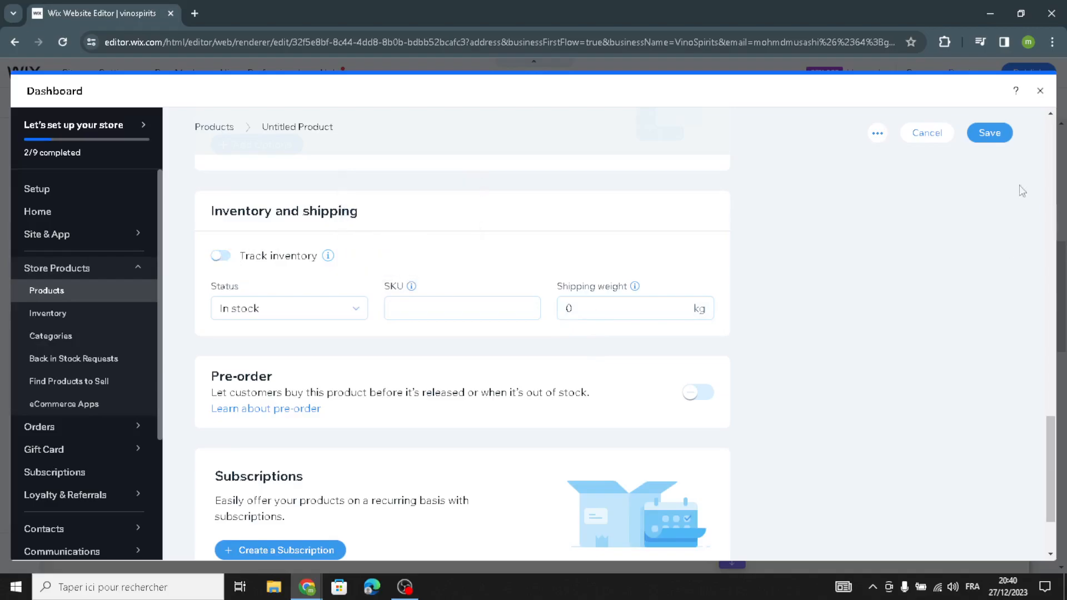
scroll(819, 342, up, 6)
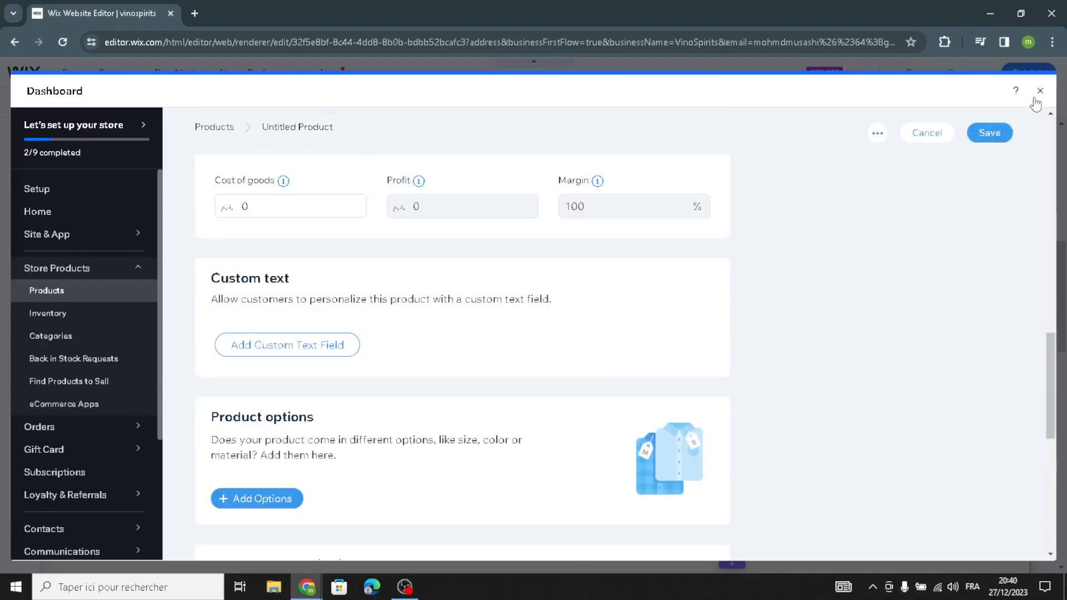
click(1037, 96)
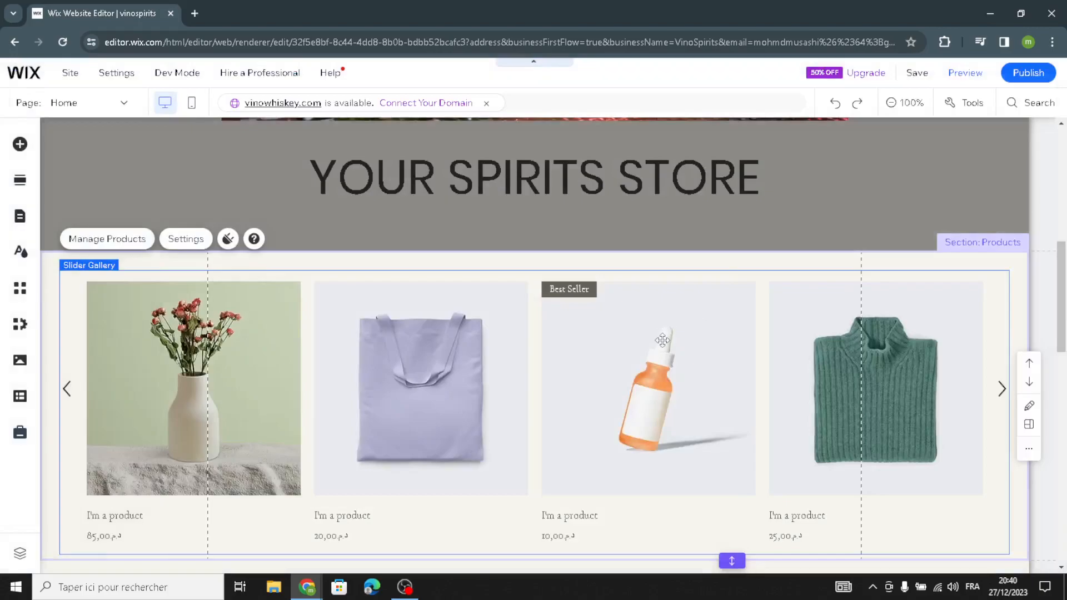
- Generate a 4-sentence About section text for VinoSpirits with the AI Text Creator on the About paragraph
scroll(656, 344, down, 5)
scroll(616, 356, down, 2)
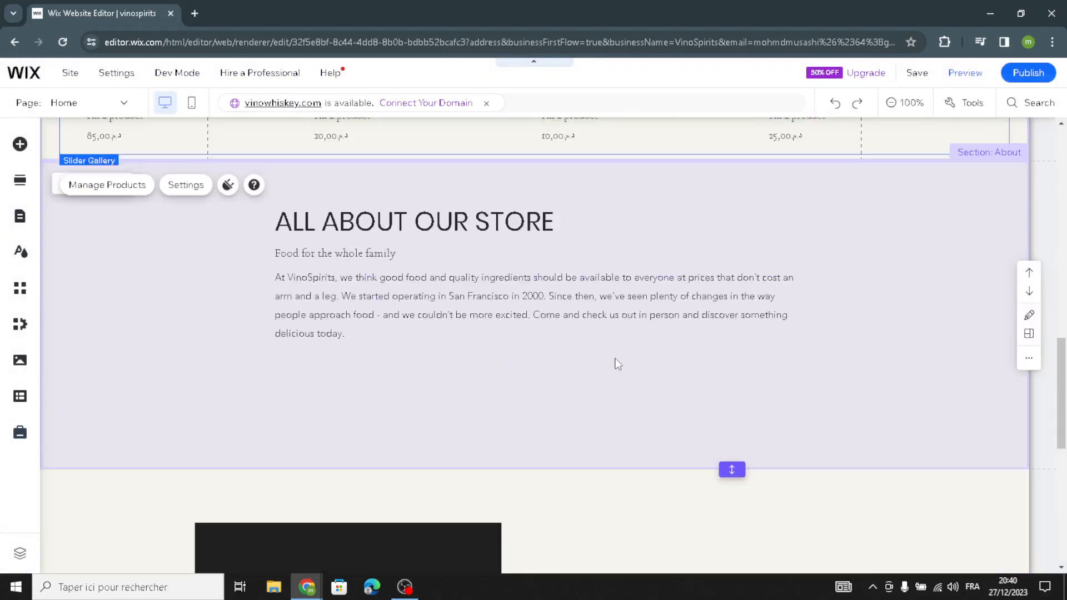
click(753, 300)
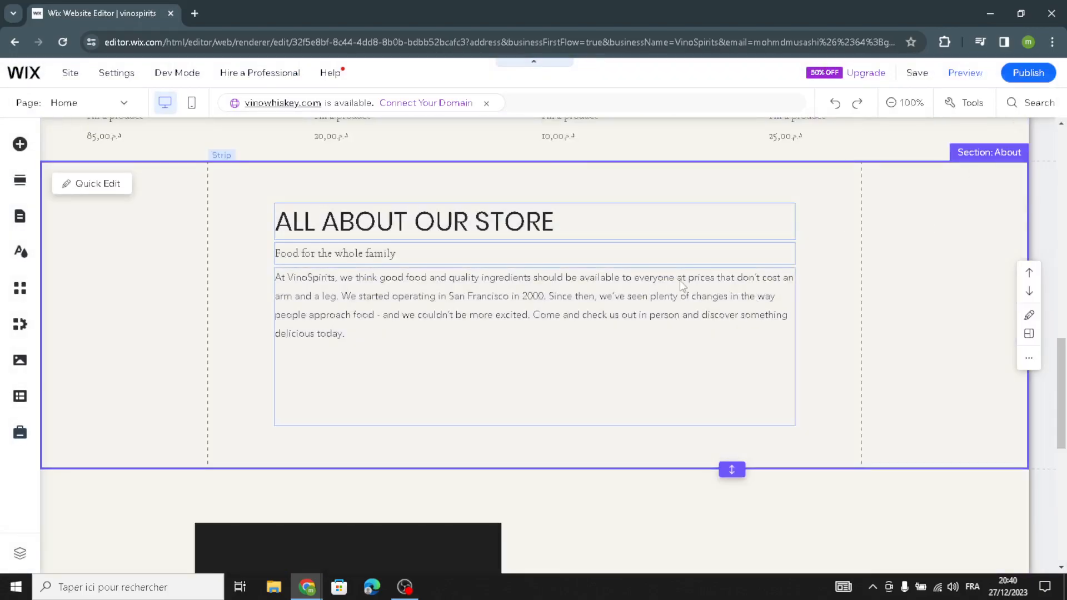
click(434, 322)
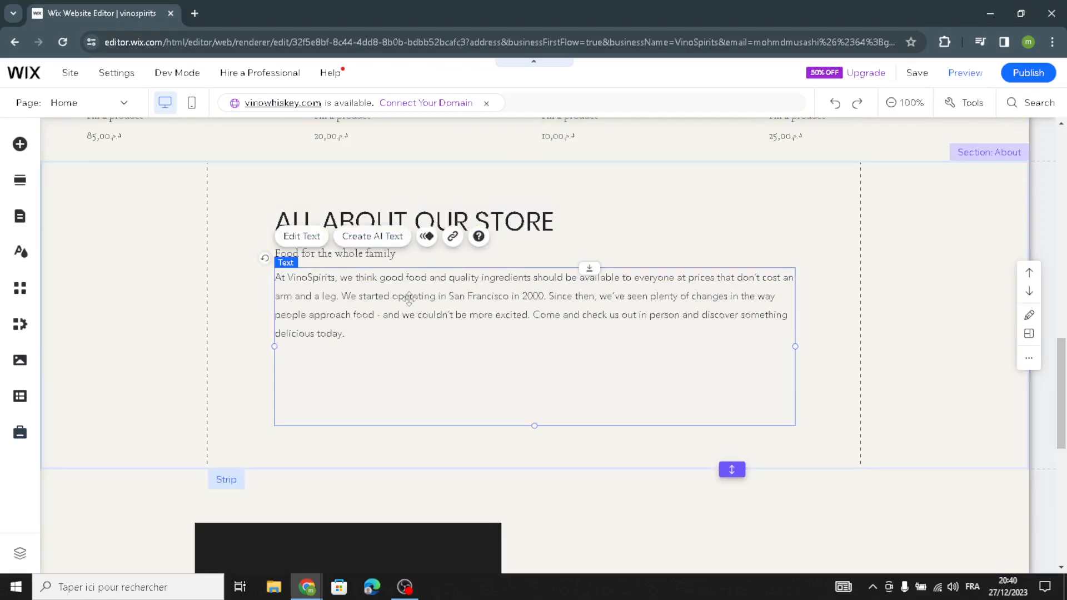
click(368, 237)
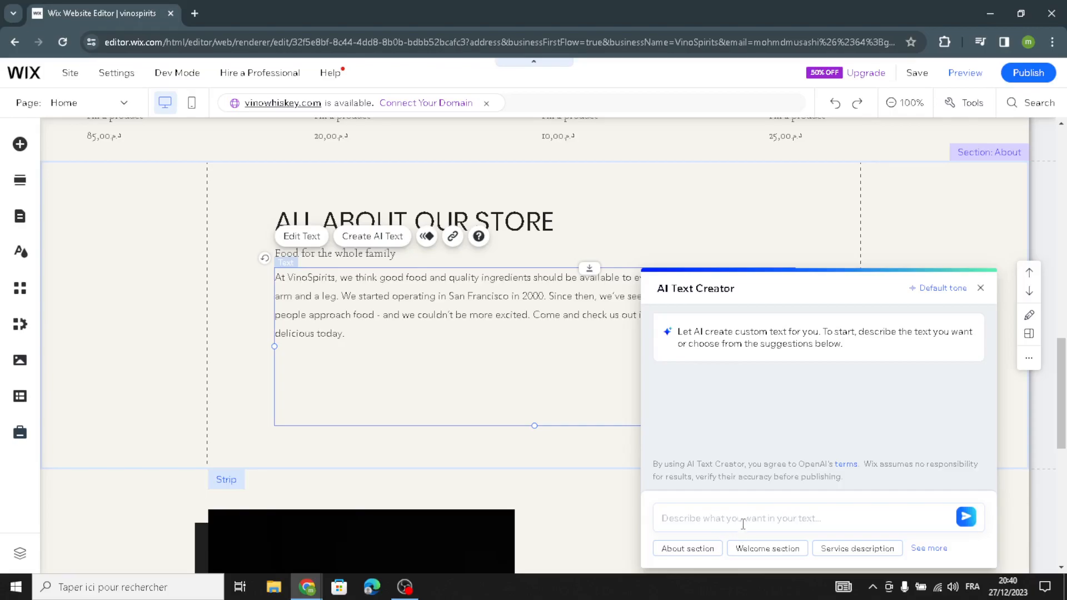
click(702, 555)
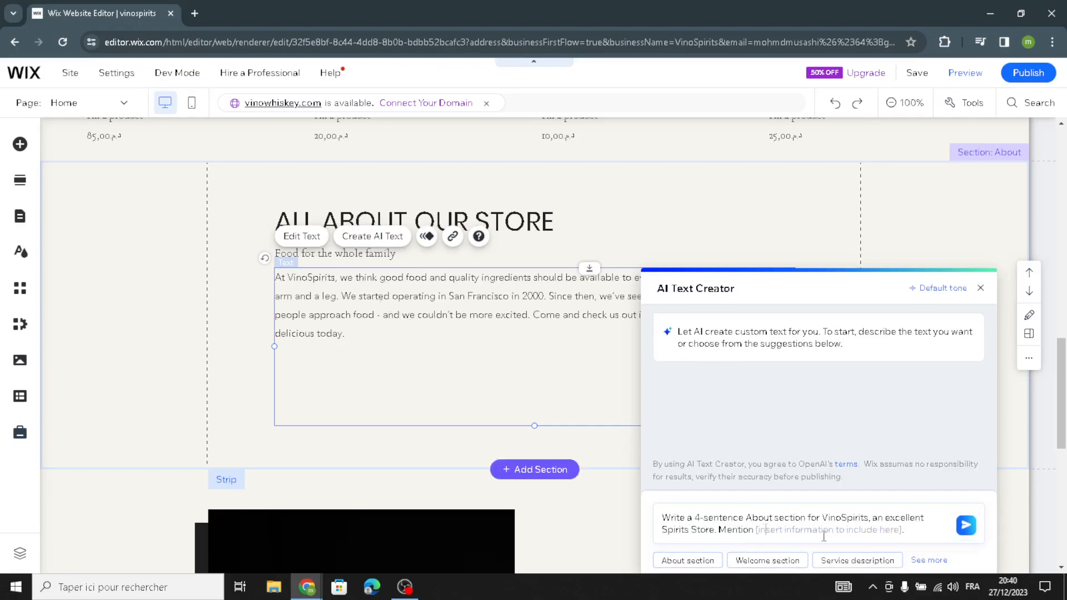
click(966, 526)
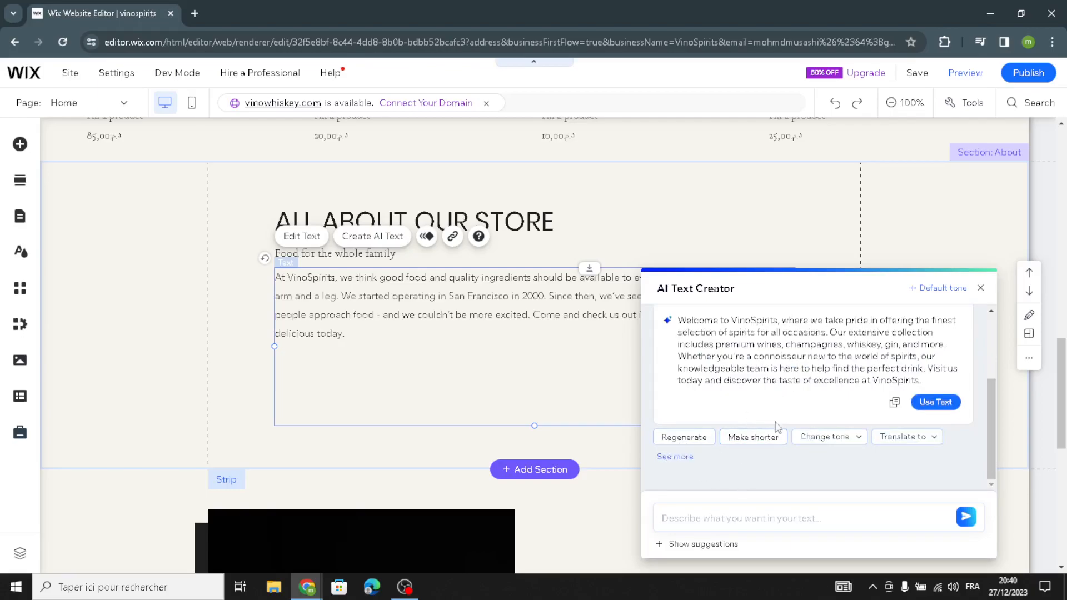
- Apply the generated text to the About paragraph and close the AI Text Creator
scroll(755, 453, up, 1)
click(925, 468)
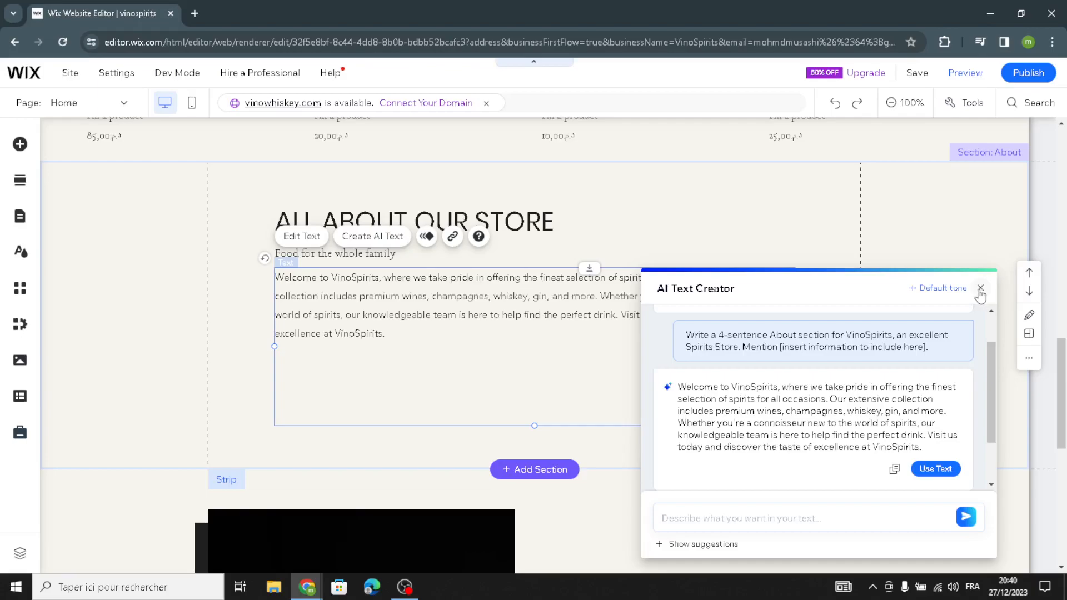
click(981, 289)
click(759, 363)
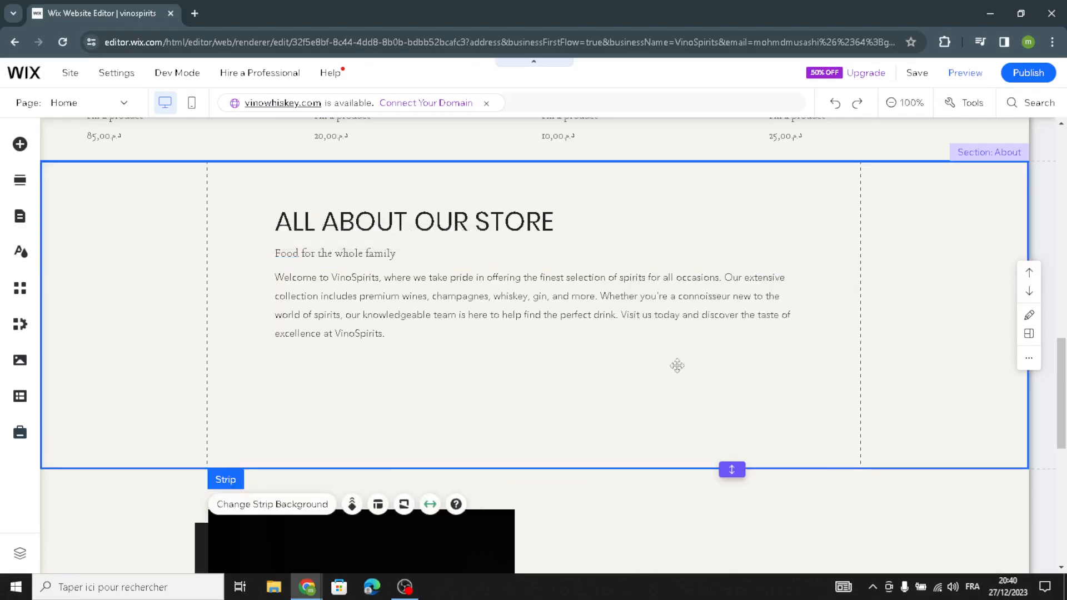
- Set the Features section's description text to Heading 6 style with the Poppins Semi Bold font
scroll(759, 363, down, 6)
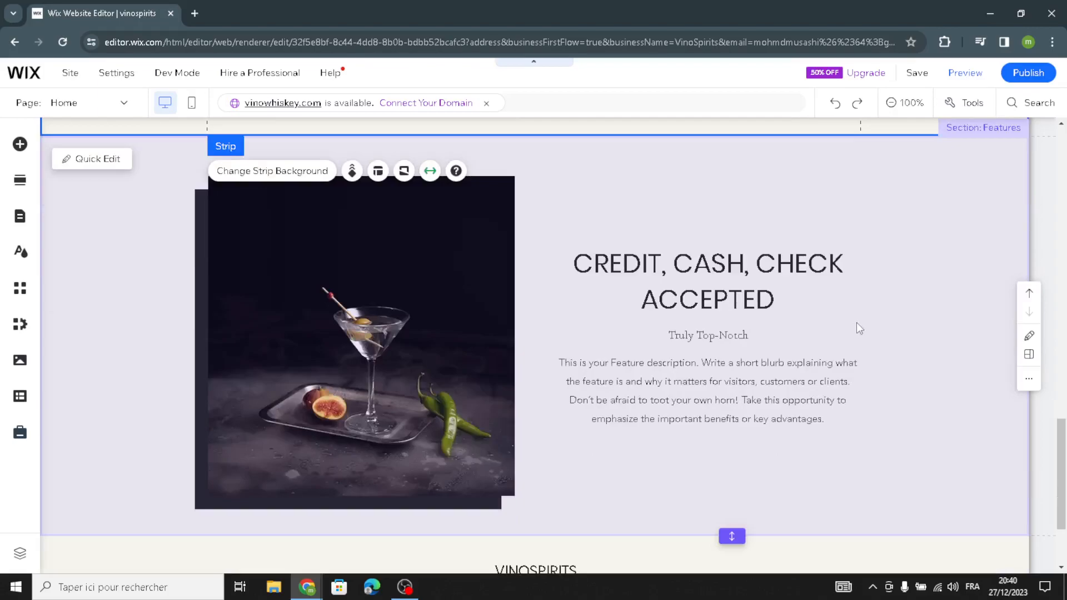
click(857, 322)
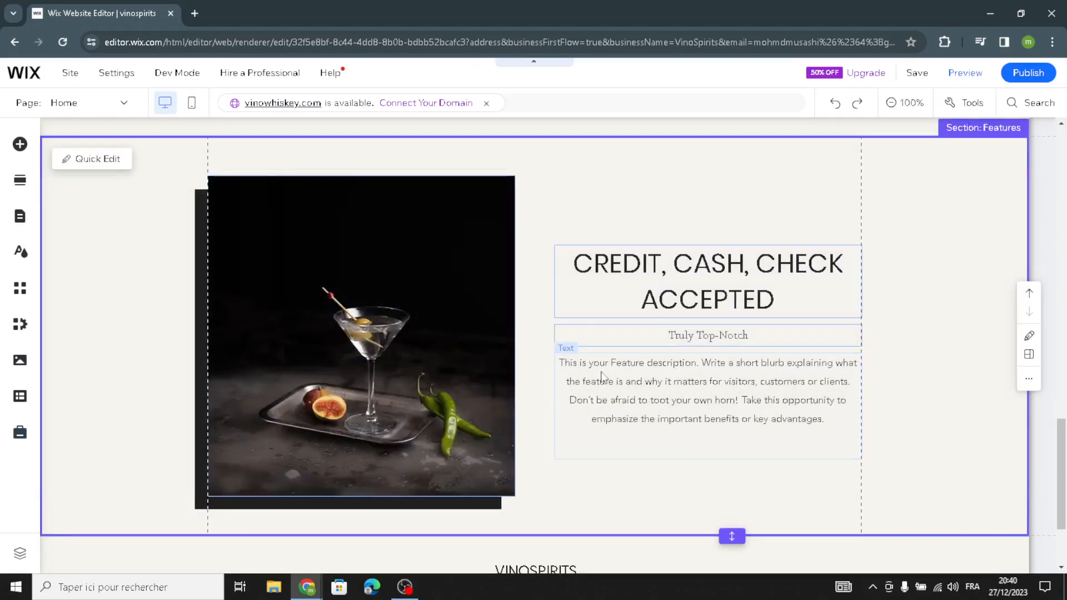
click(603, 379)
click(590, 328)
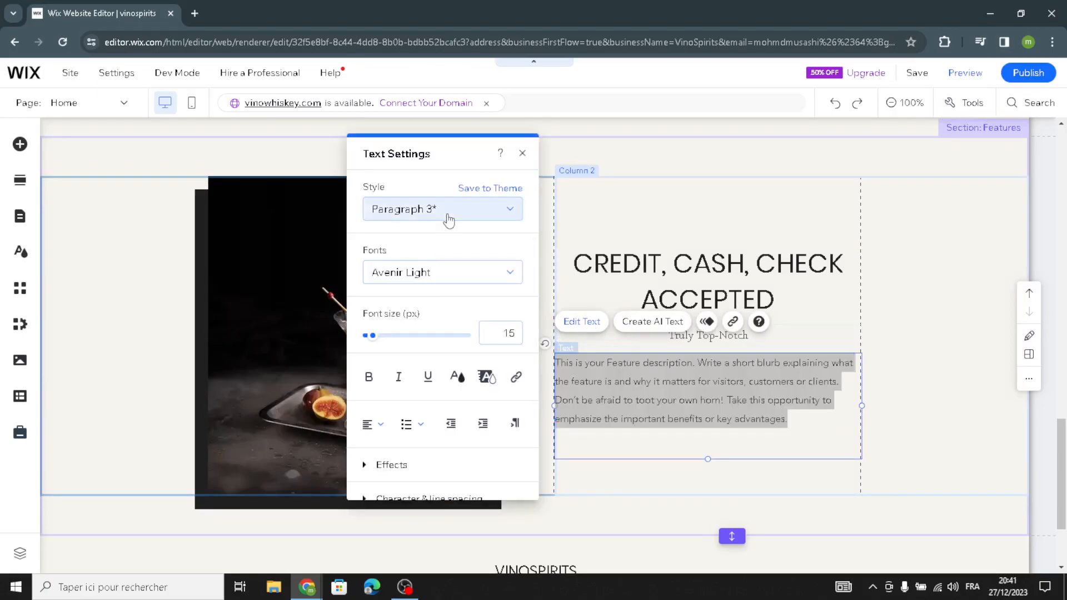
click(438, 215)
click(449, 94)
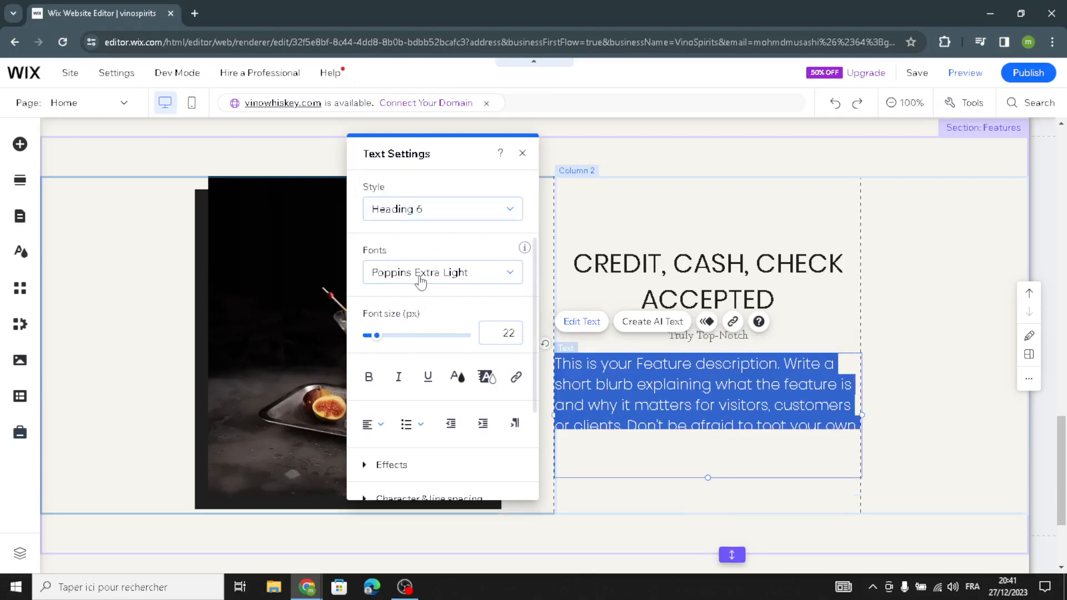
click(495, 284)
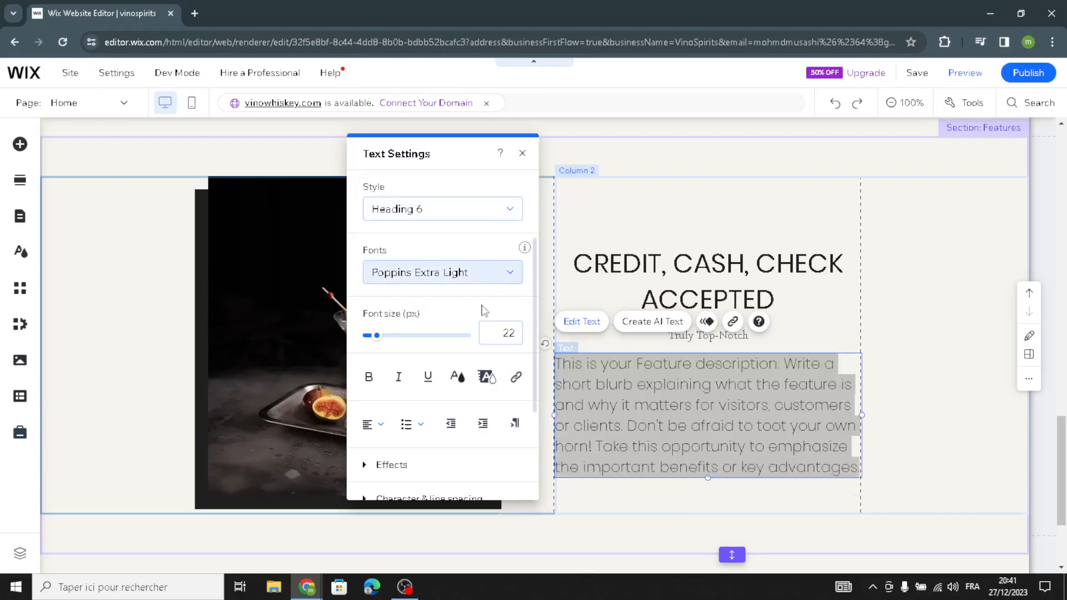
click(493, 282)
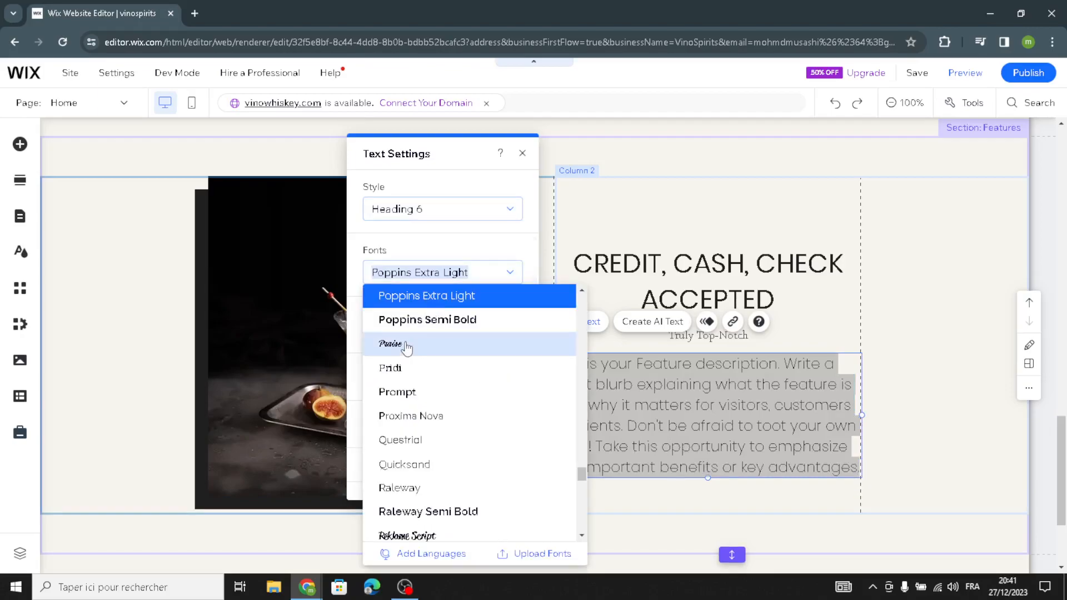
click(415, 321)
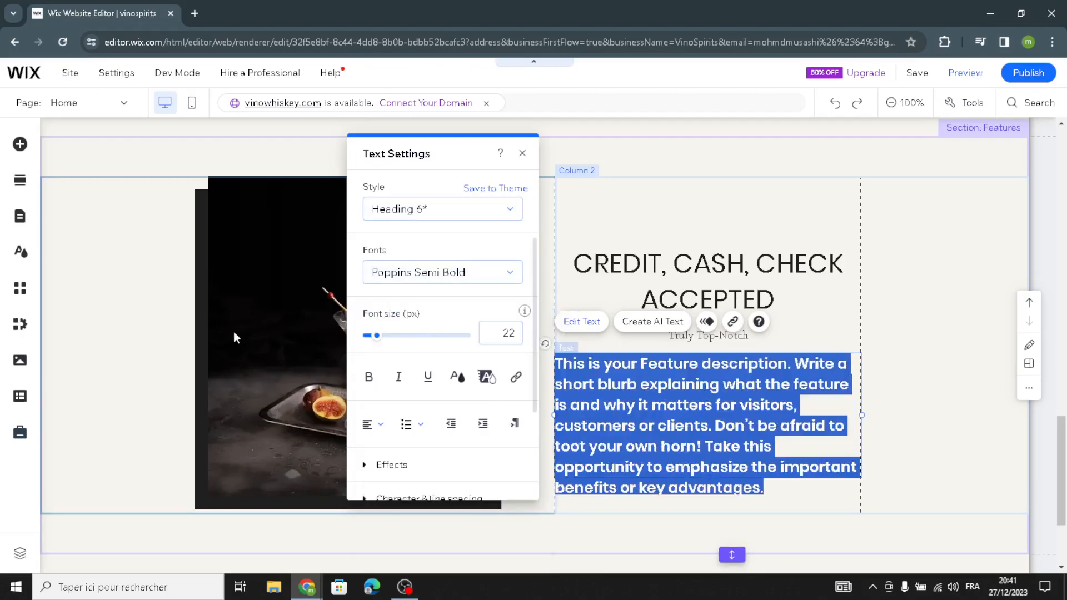
click(284, 292)
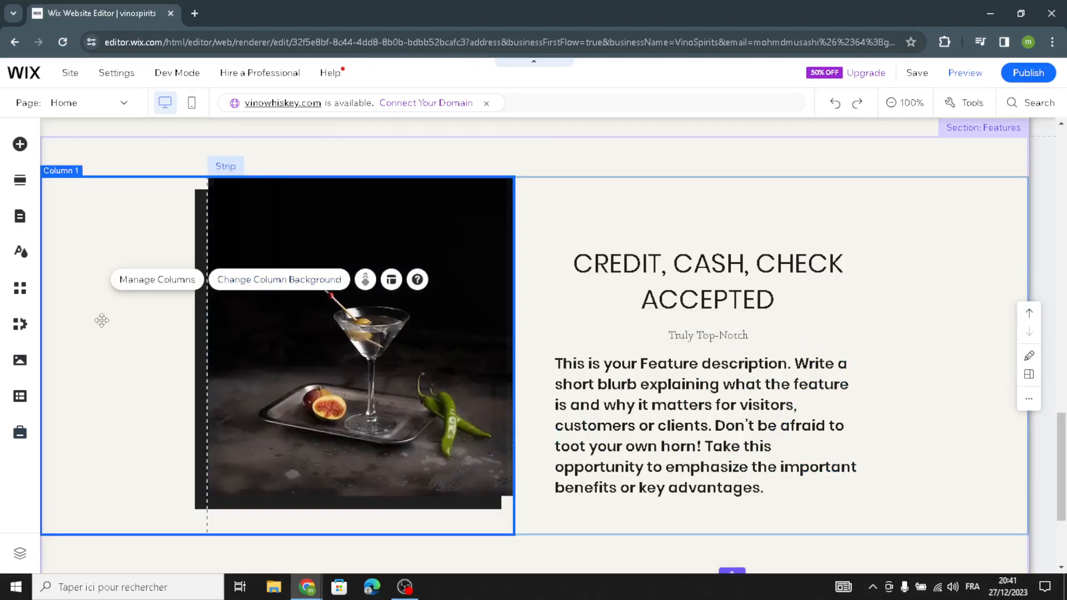
- Replace the Features section image with an Unsplash photo of whisky bottles found by searching "spirits and wine"
click(294, 314)
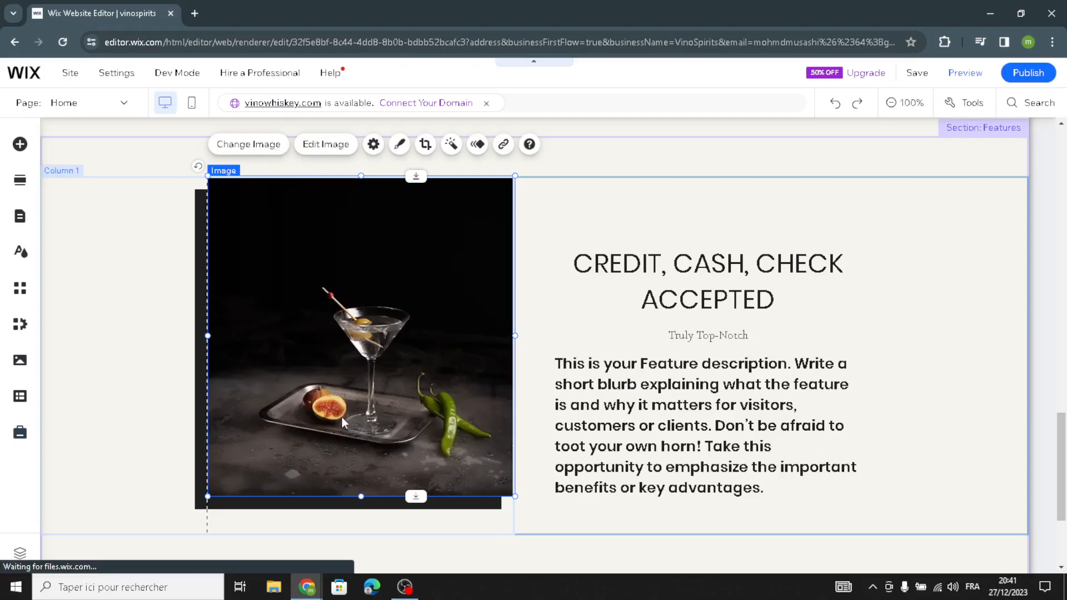
double_click(389, 365)
click(387, 163)
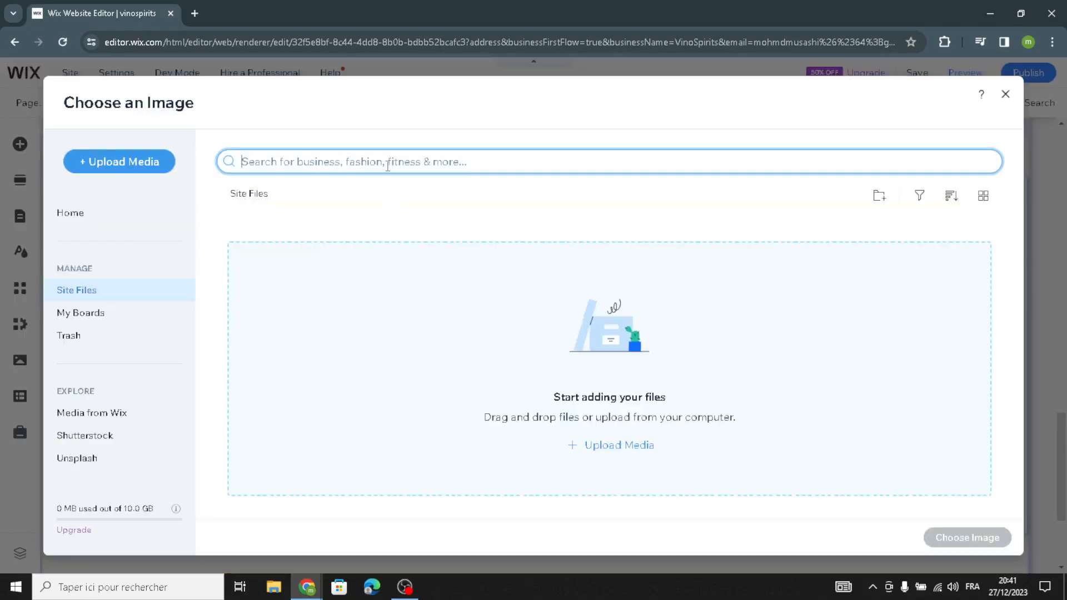
text(spi)
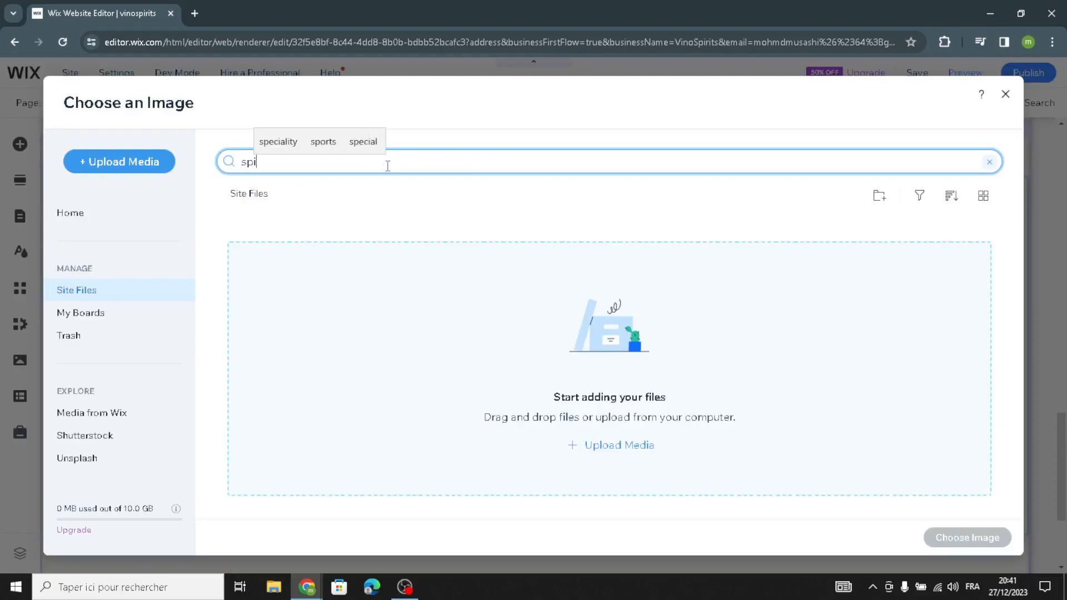
text(rits and wine)
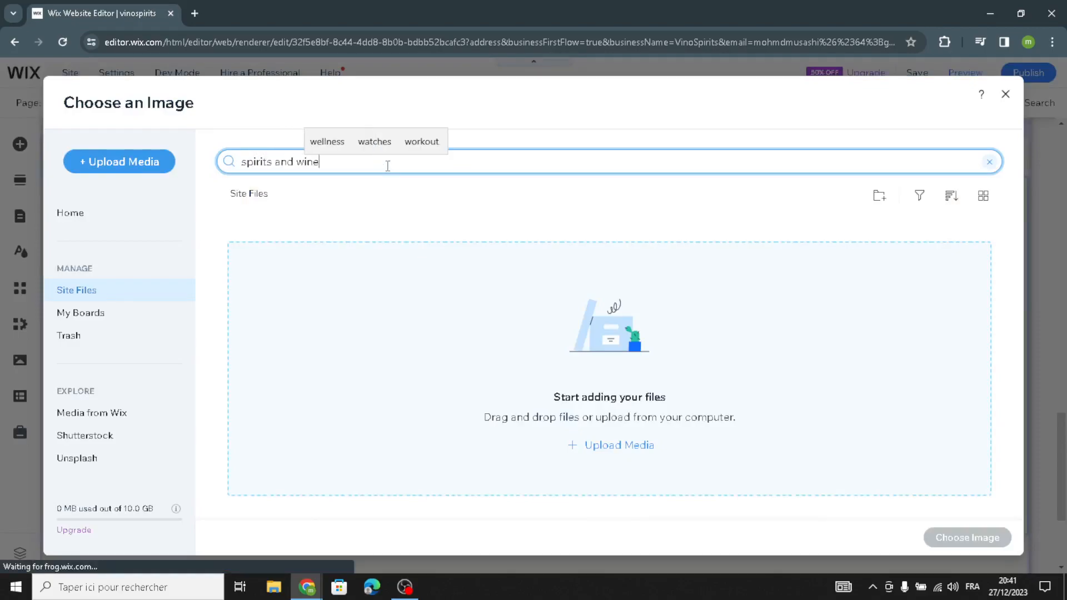
key(Return)
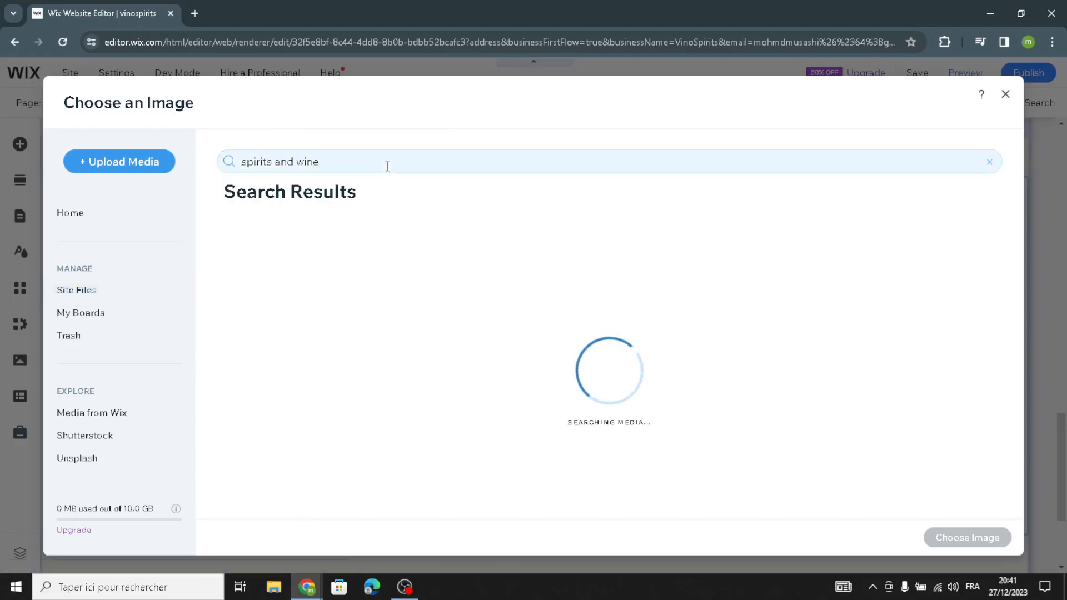
scroll(695, 333, down, 5)
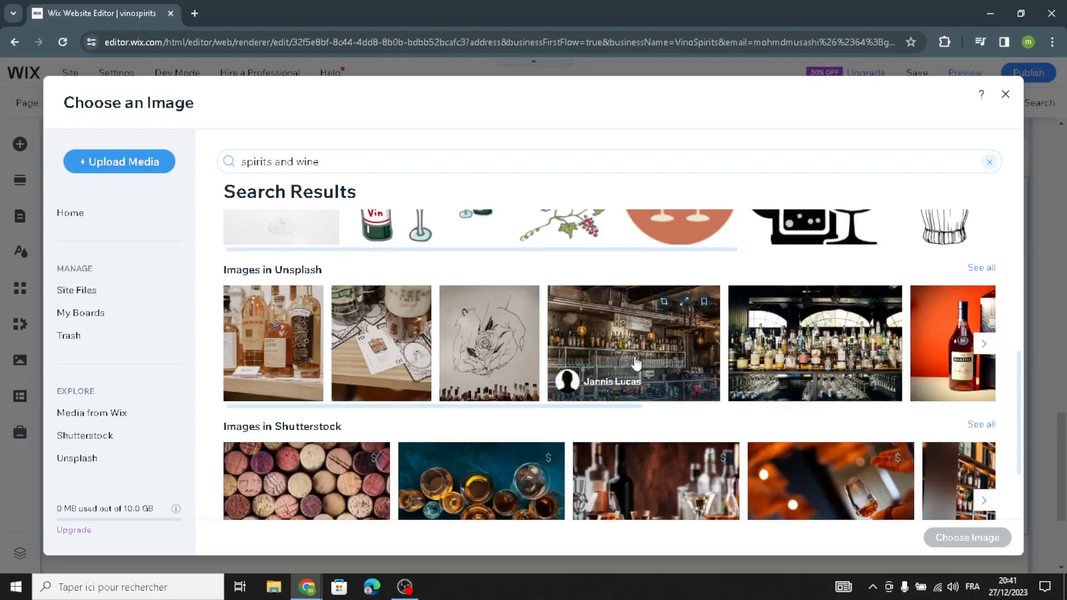
scroll(856, 378, down, 2)
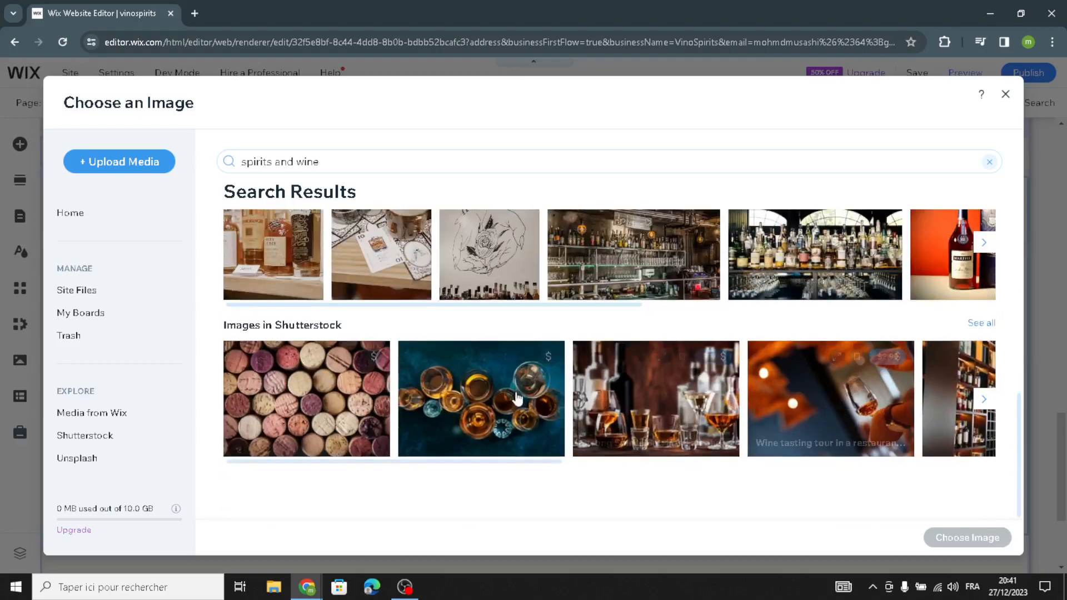
scroll(433, 403, up, 2)
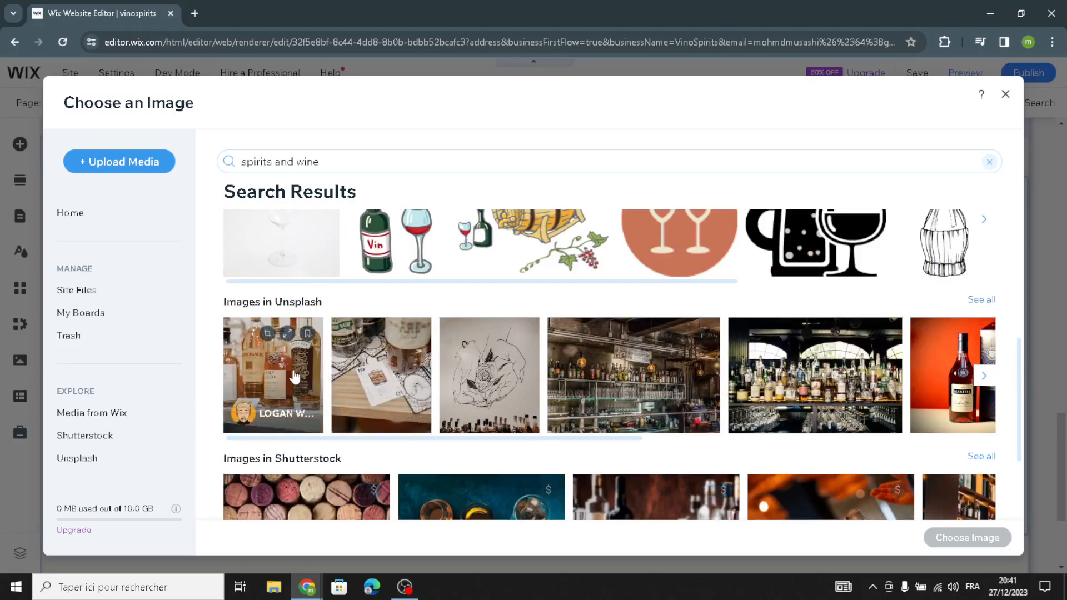
click(294, 377)
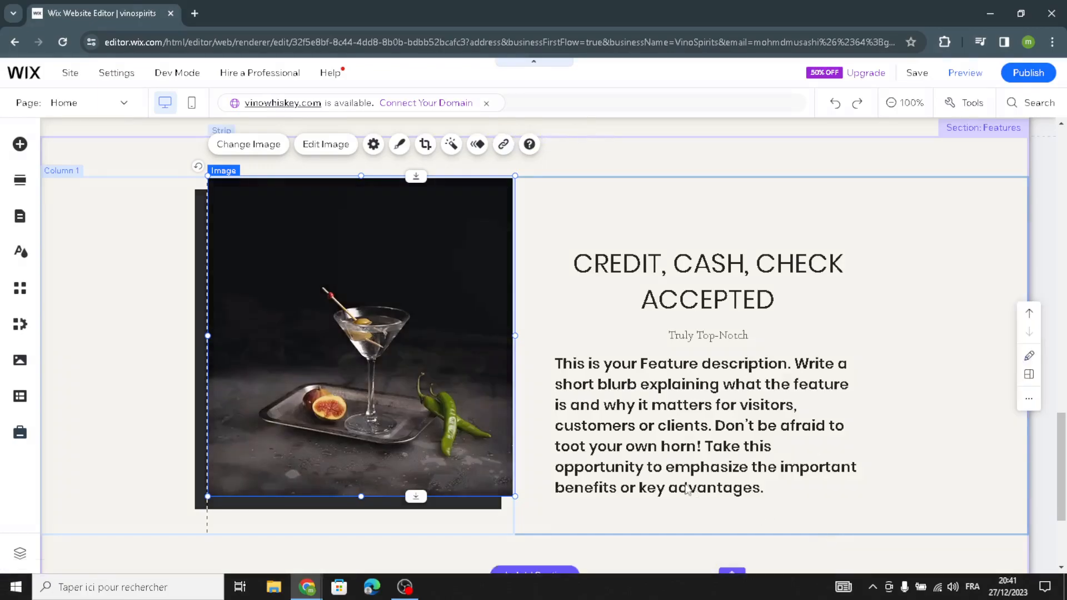
- Review the footer and scroll back through the homepage content
scroll(682, 479, down, 3)
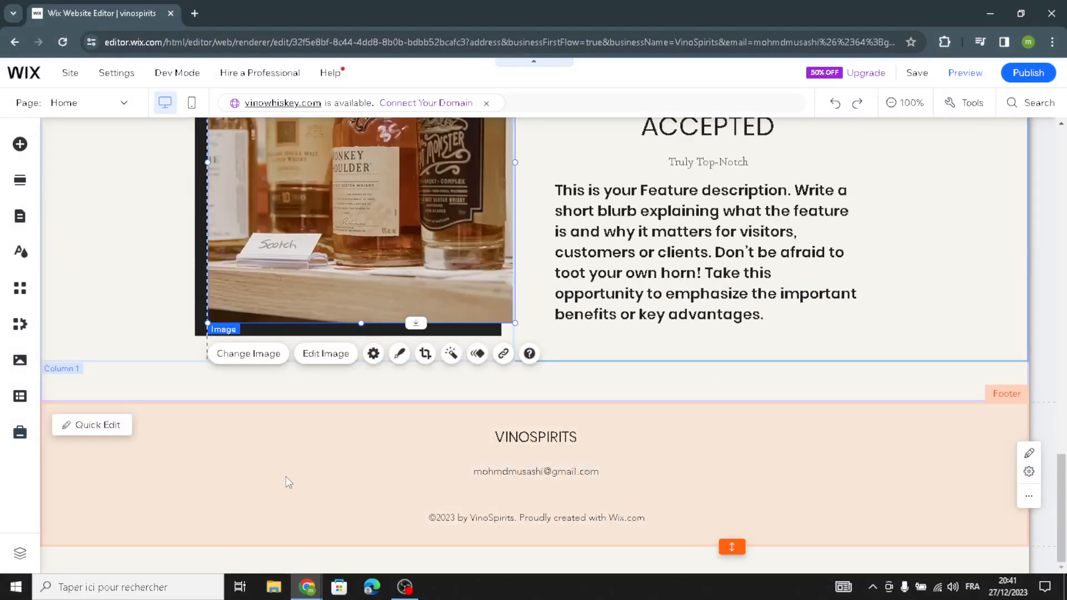
click(274, 488)
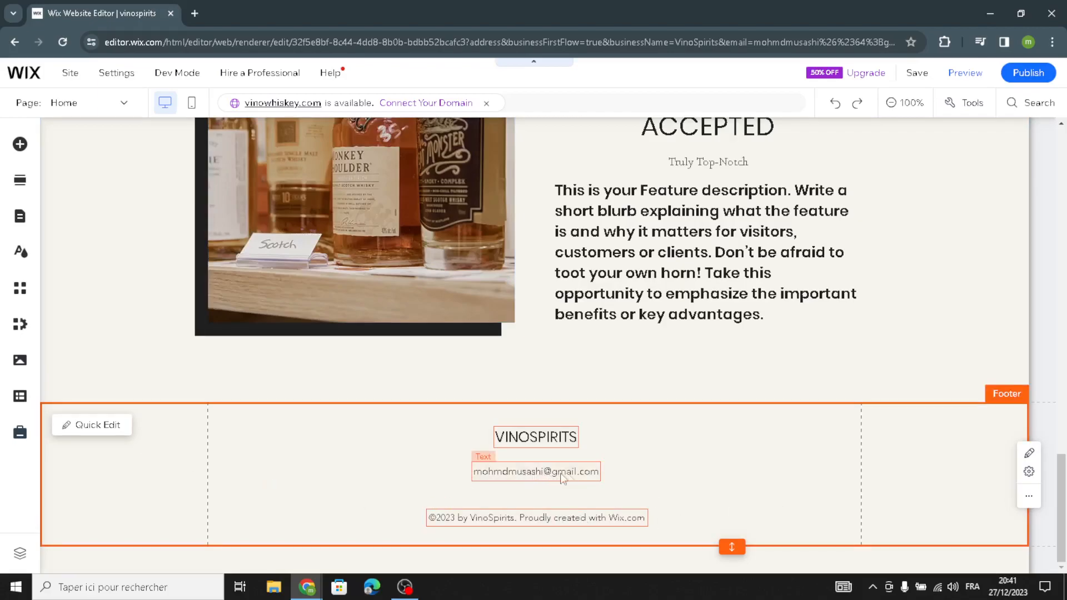
click(428, 559)
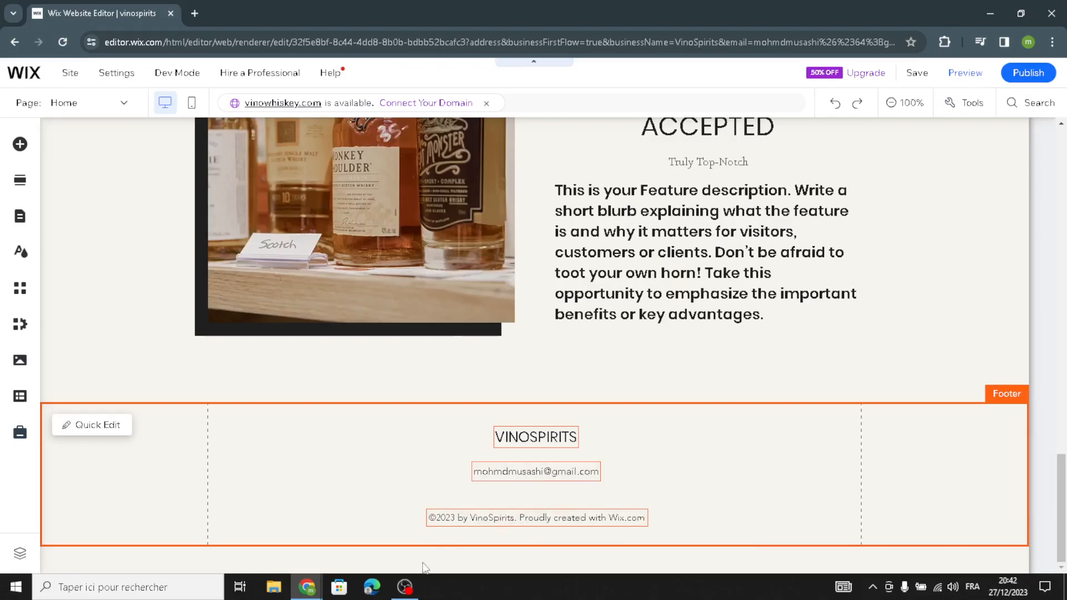
scroll(577, 436, up, 20)
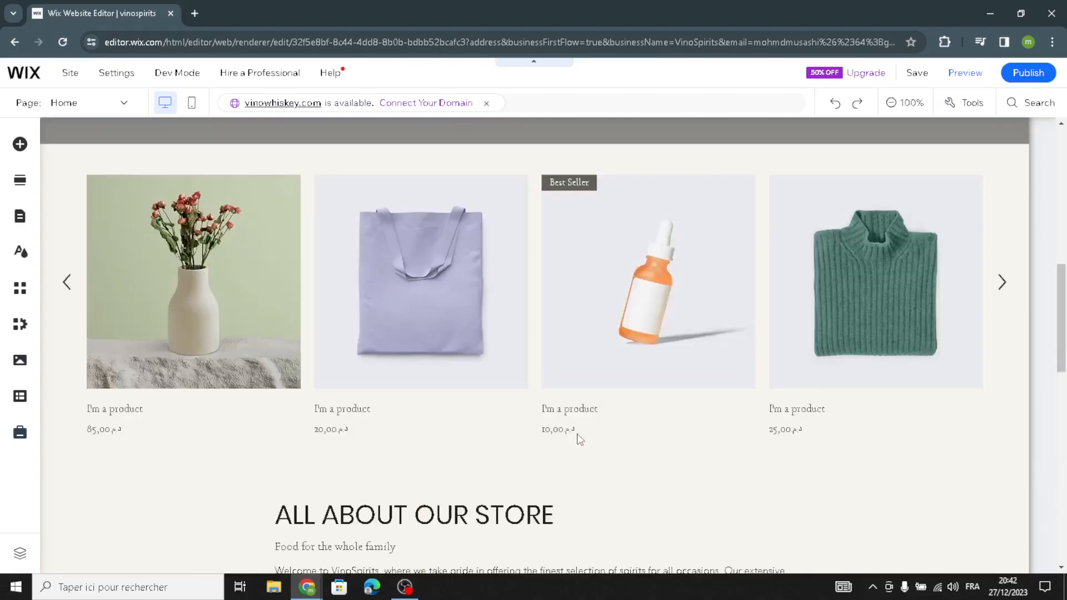
scroll(577, 436, up, 3)
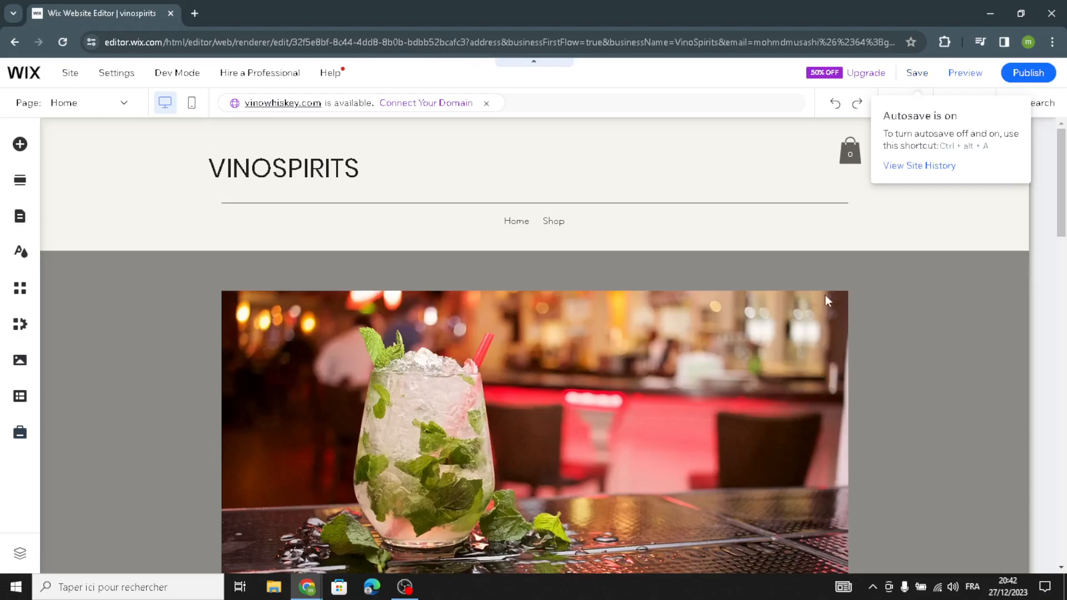
scroll(609, 323, down, 5)
scroll(609, 323, up, 5)
scroll(609, 327, down, 10)
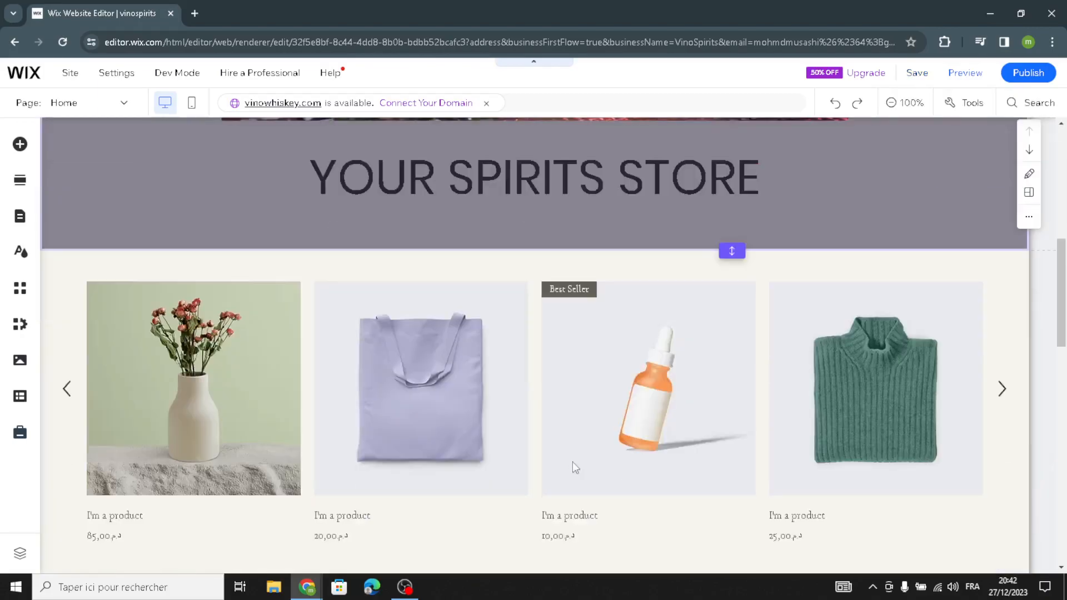
scroll(573, 455, down, 8)
scroll(599, 435, up, 5)
scroll(608, 438, up, 8)
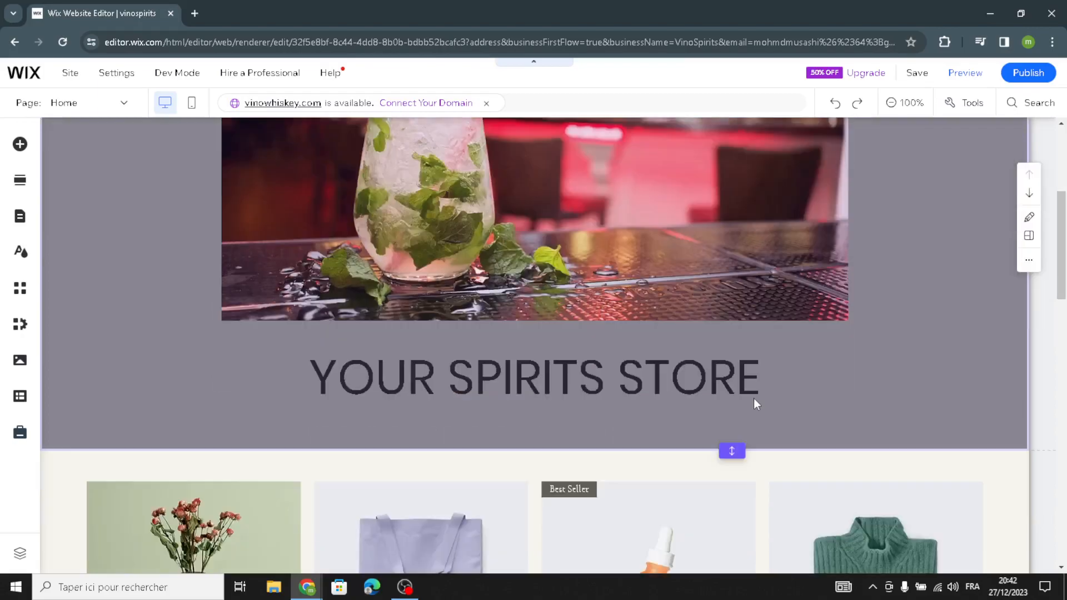
- Publish the site and dismiss the congratulations and mobile editing dialogs
click(1028, 72)
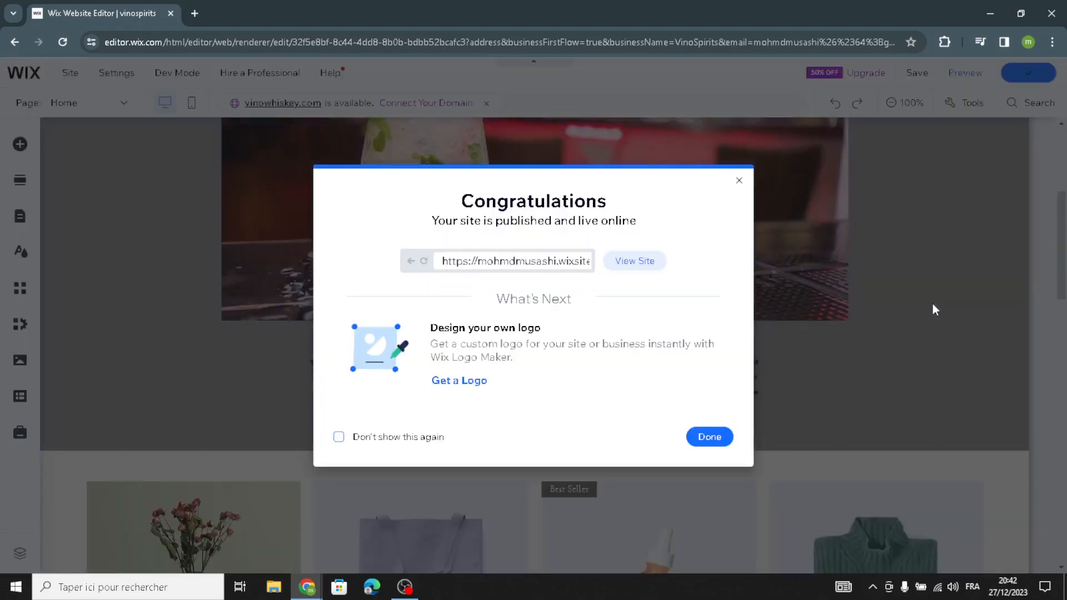
click(739, 180)
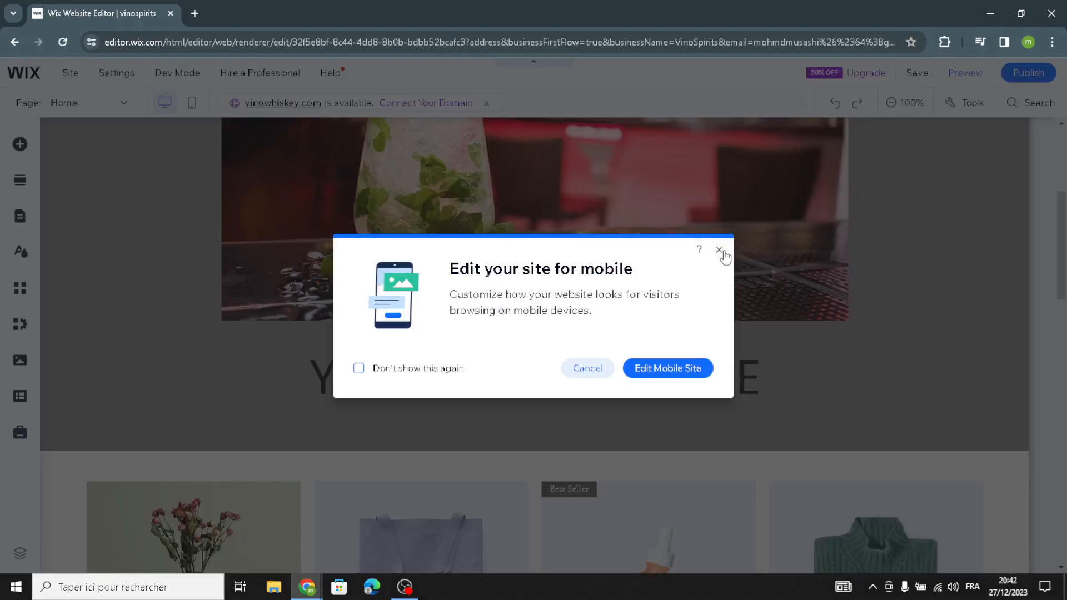
click(720, 250)
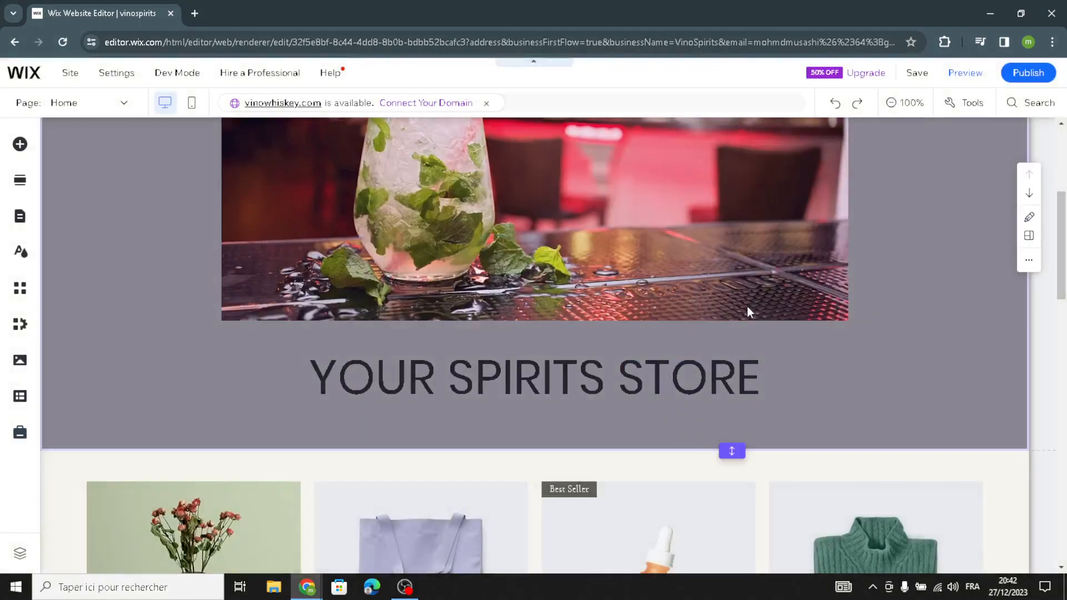